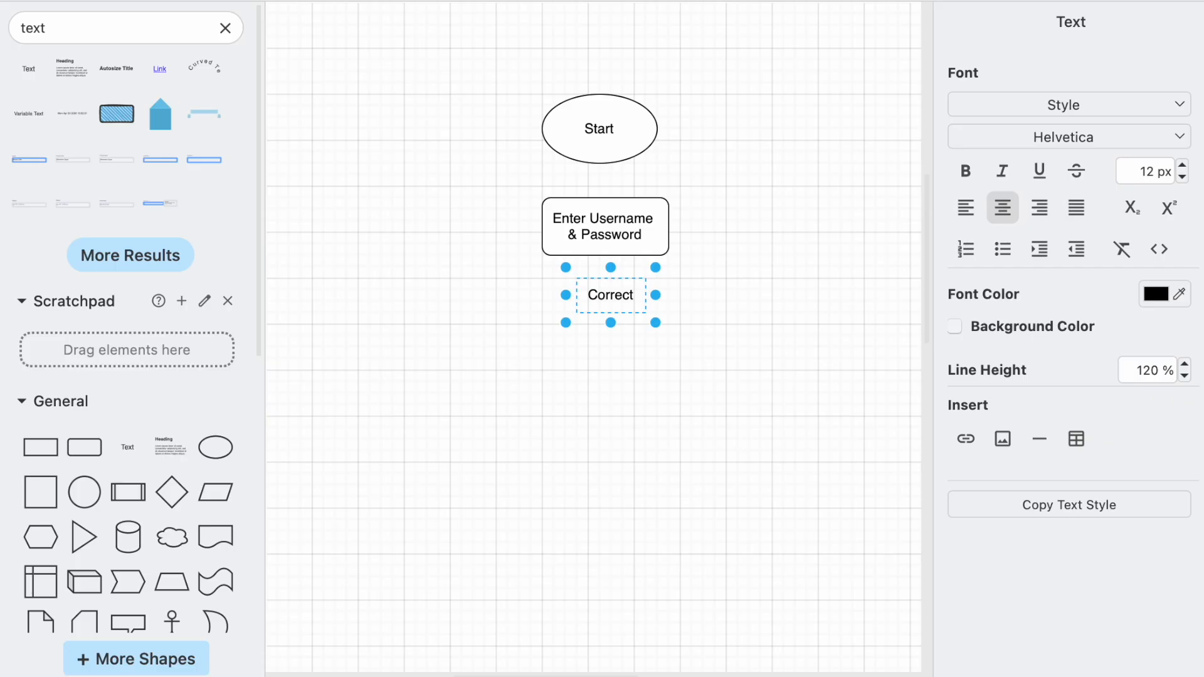
- Add a text label "Yes" below and to the left of the "Correct?" label
click(626, 381)
click(25, 72)
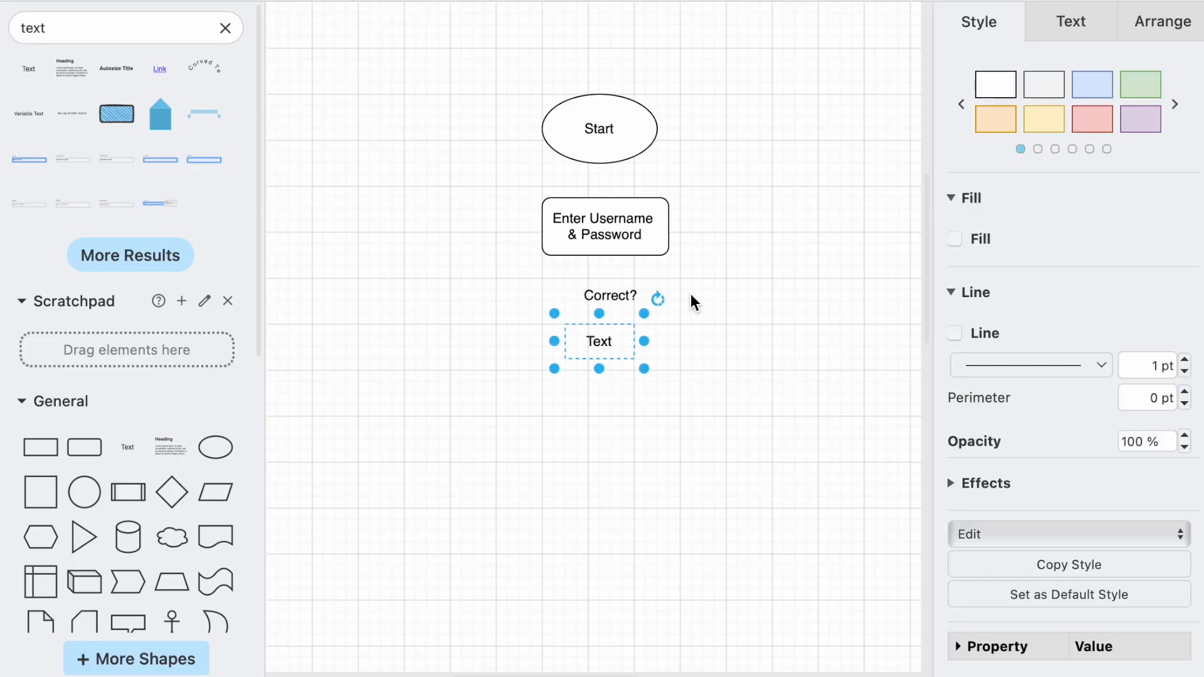
drag(610, 342, 529, 353)
double_click(528, 355)
text(Y)
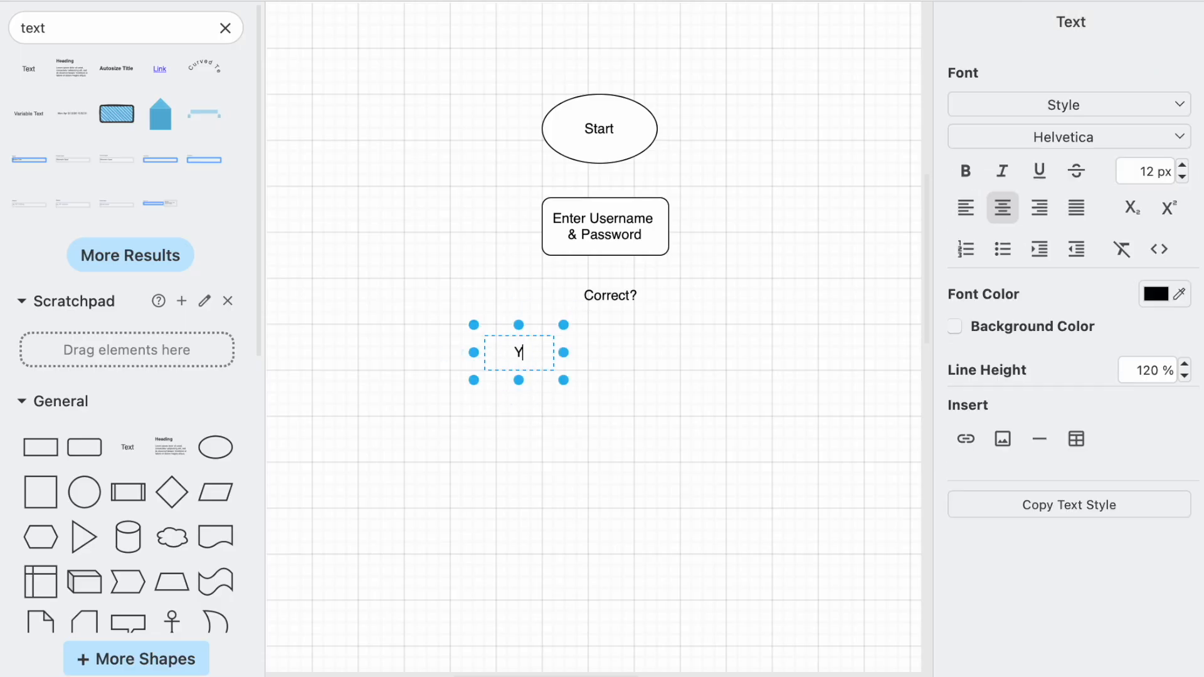
text(es)
click(462, 291)
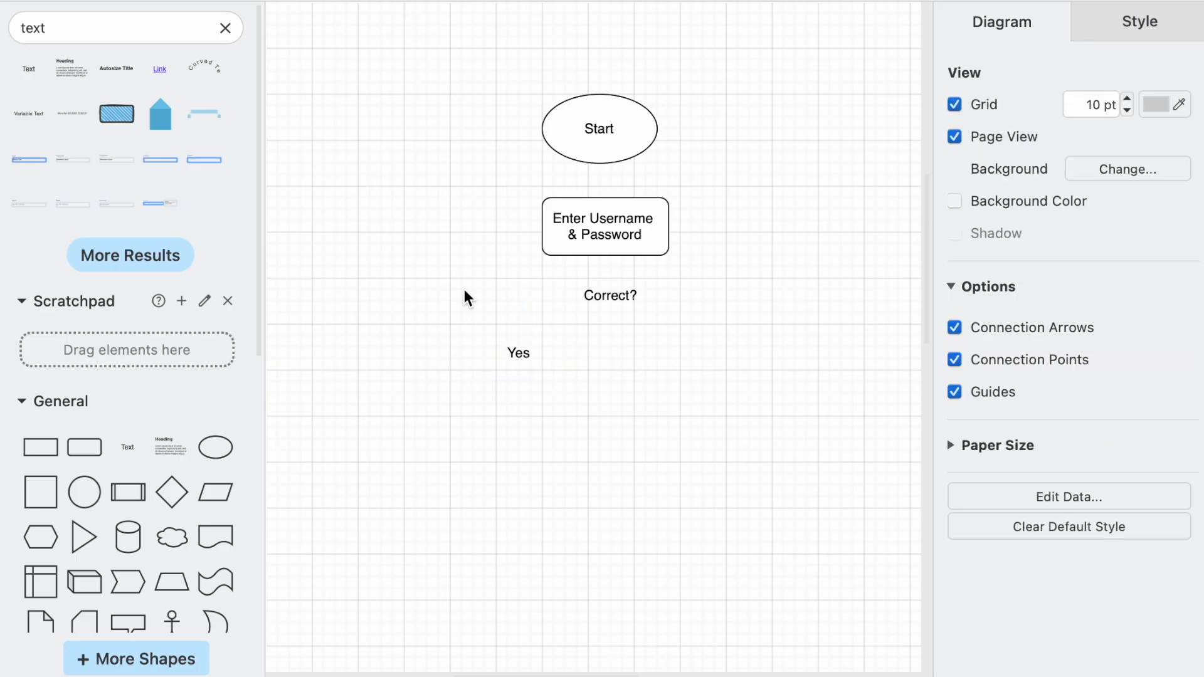
- Add a text label "No" below and to the right of the "Correct?" label
click(26, 80)
drag(595, 344, 668, 352)
double_click(668, 352)
text(No)
click(540, 464)
- Place a rectangle below the "Yes" label, shrink it slightly and label it "Dashboard"
click(41, 448)
drag(580, 339, 536, 451)
drag(622, 473, 587, 462)
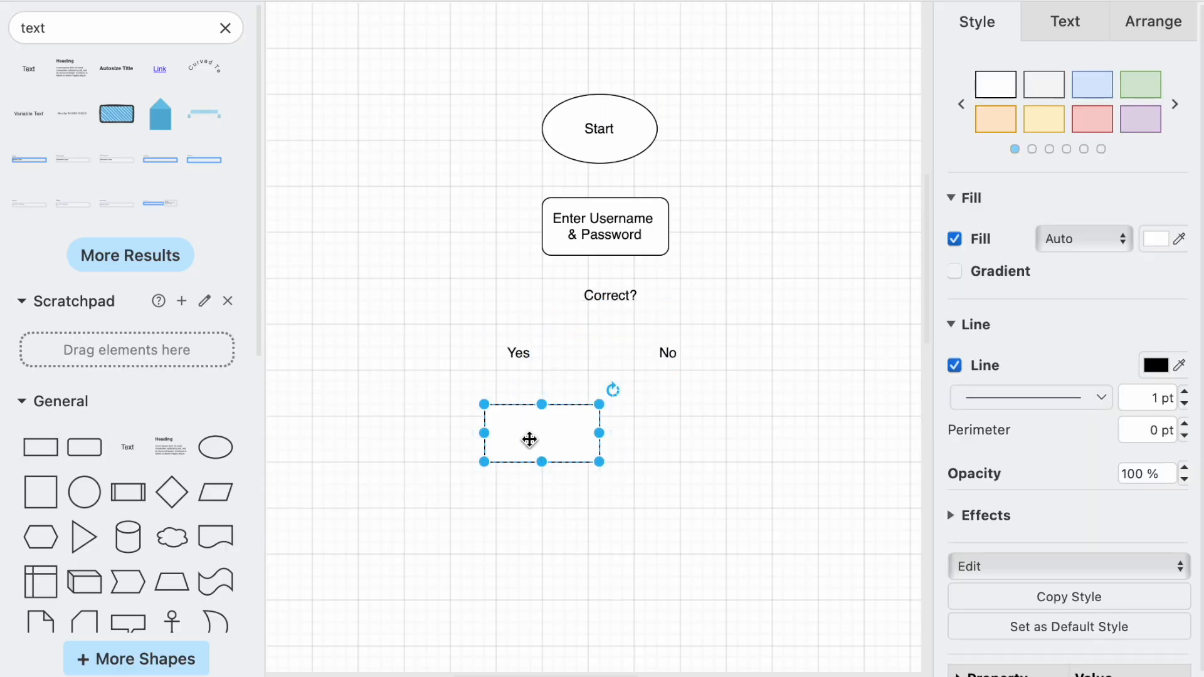
double_click(520, 445)
text(Dashboard)
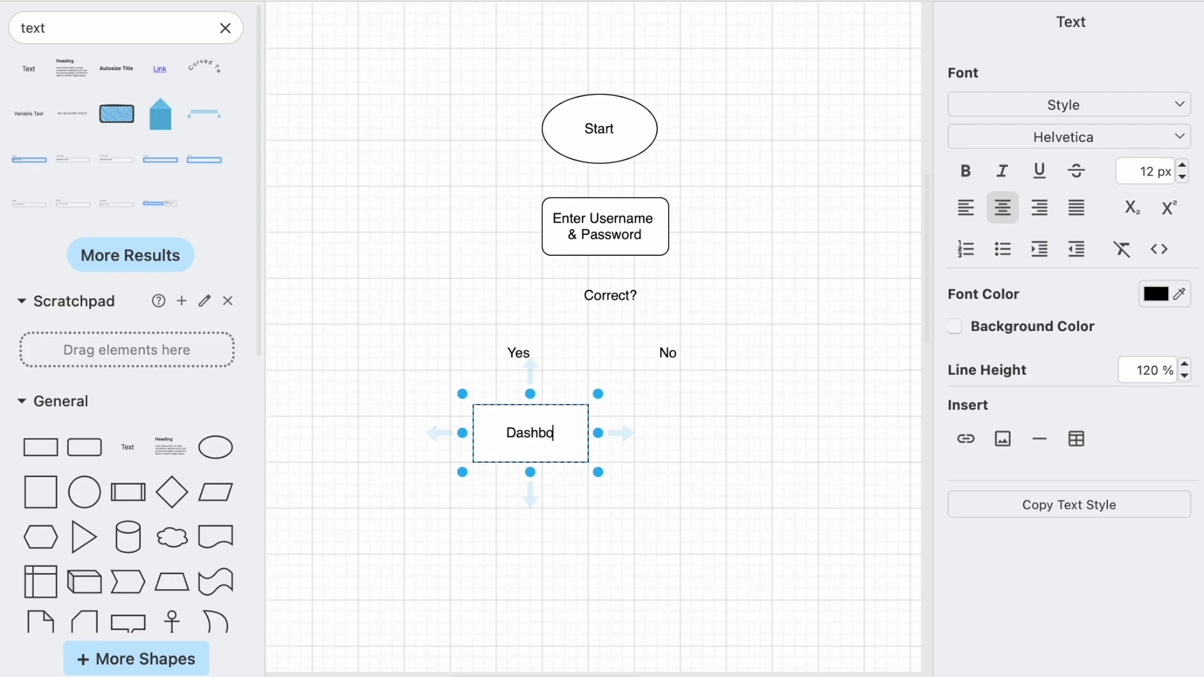
- Place a rectangle below the "No" label, level with the Dashboard box, and label it "Show Error"
click(694, 457)
click(40, 447)
drag(586, 313, 677, 427)
mouse_move(760, 470)
mouse_down()
mouse_move(713, 441)
mouse_move(761, 463)
mouse_up()
double_click(703, 443)
text(Show Error)
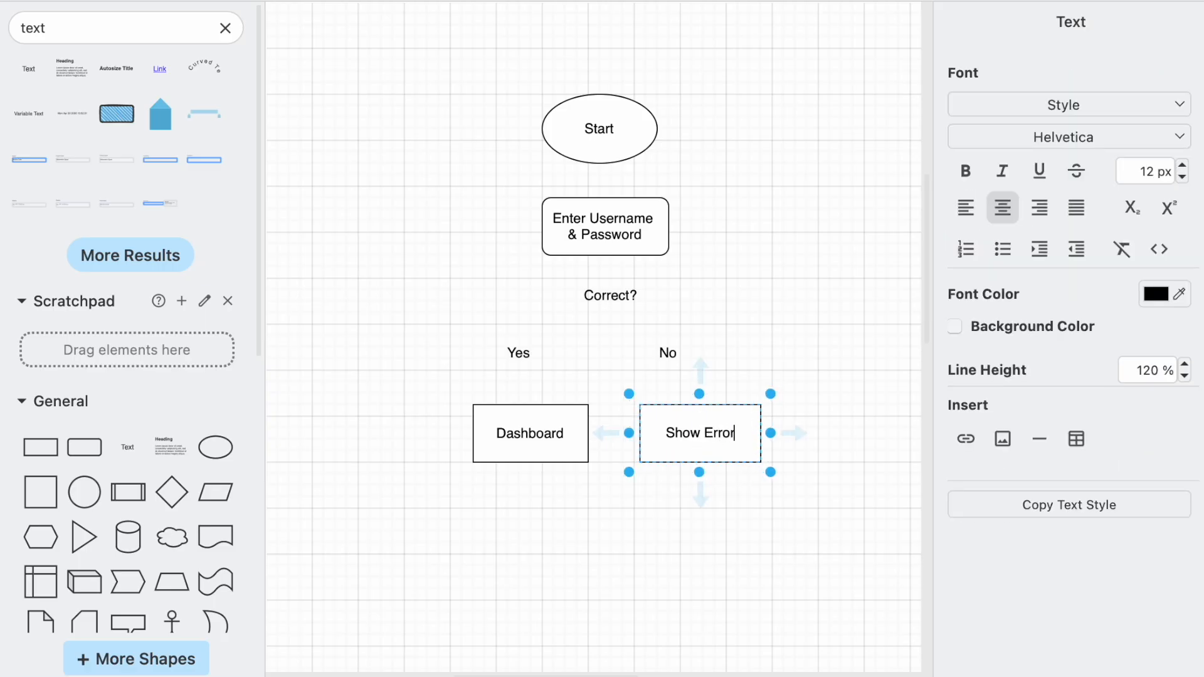
- Place a rectangle below the Show Error box, match its size and label it "Try Again"
click(307, 509)
click(40, 447)
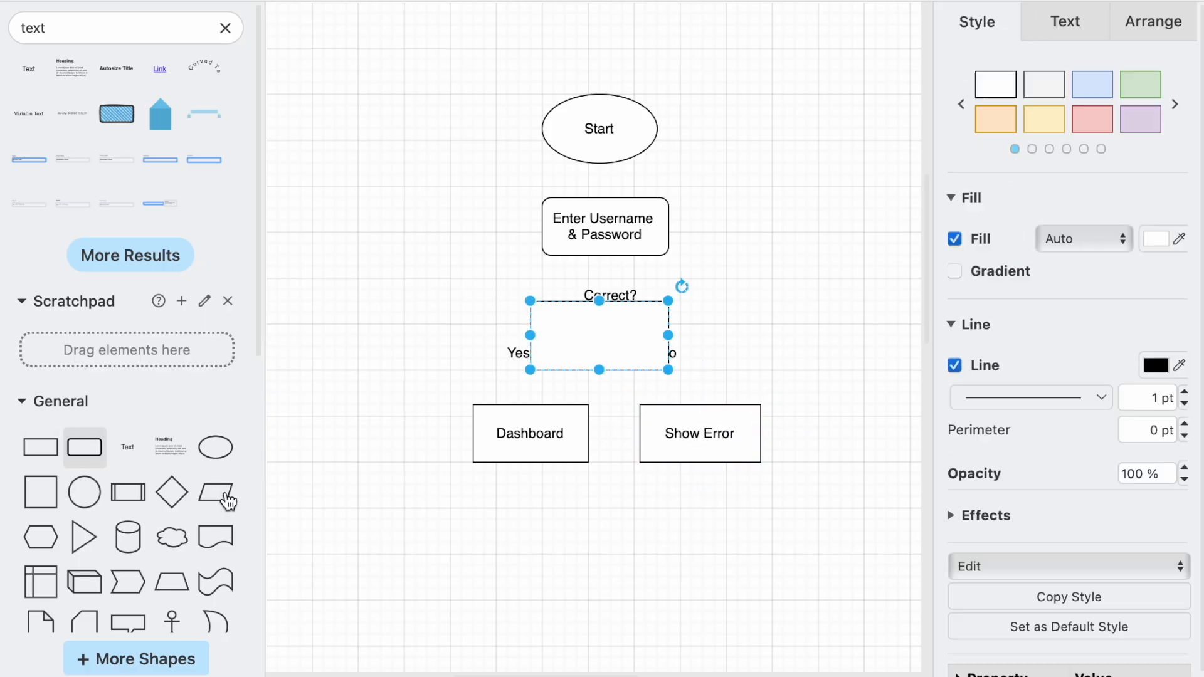
drag(586, 341, 698, 539)
drag(777, 565, 760, 554)
double_click(695, 541)
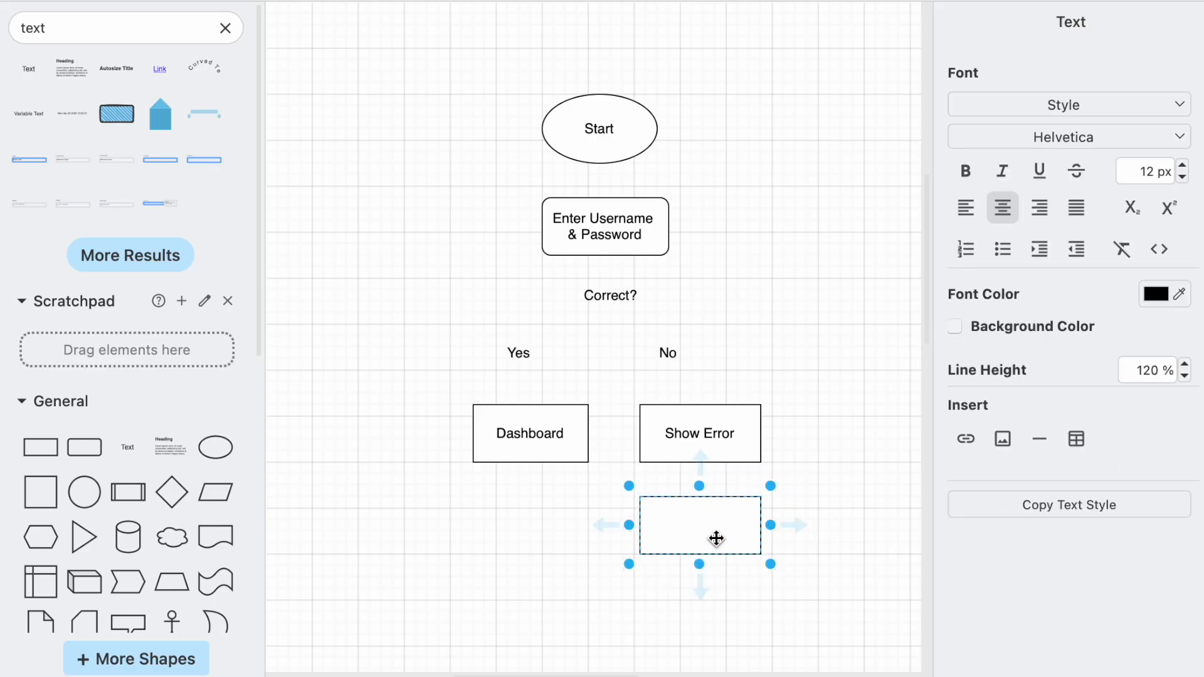
text(Try Again)
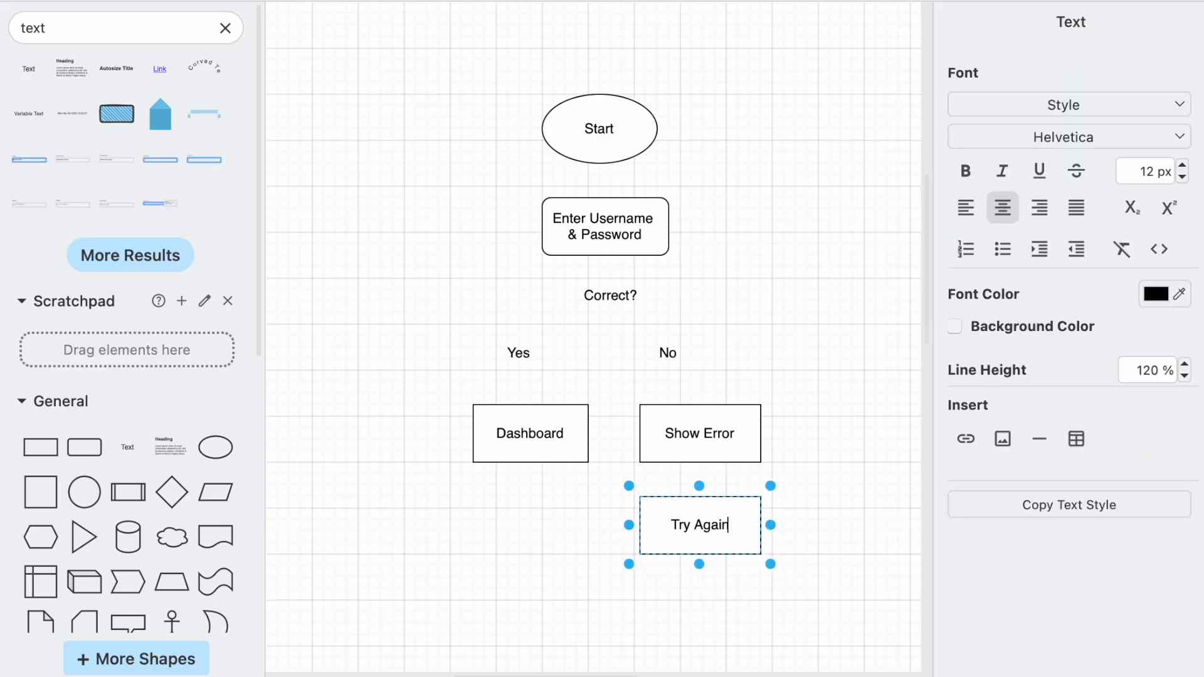
- Add a text label "Back To Input Step" centred below the Try Again box
click(28, 68)
drag(596, 340, 695, 613)
double_click(694, 614)
text(Back To Input Step)
mouse_move(766, 621)
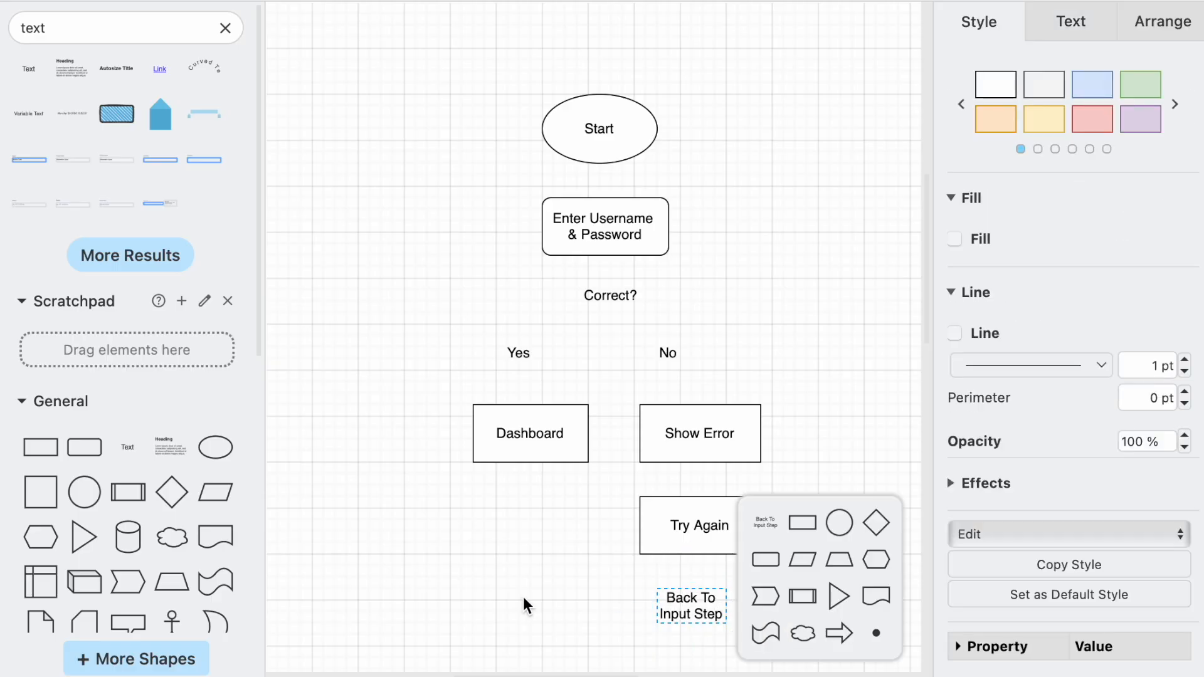
click(527, 607)
drag(690, 606, 699, 618)
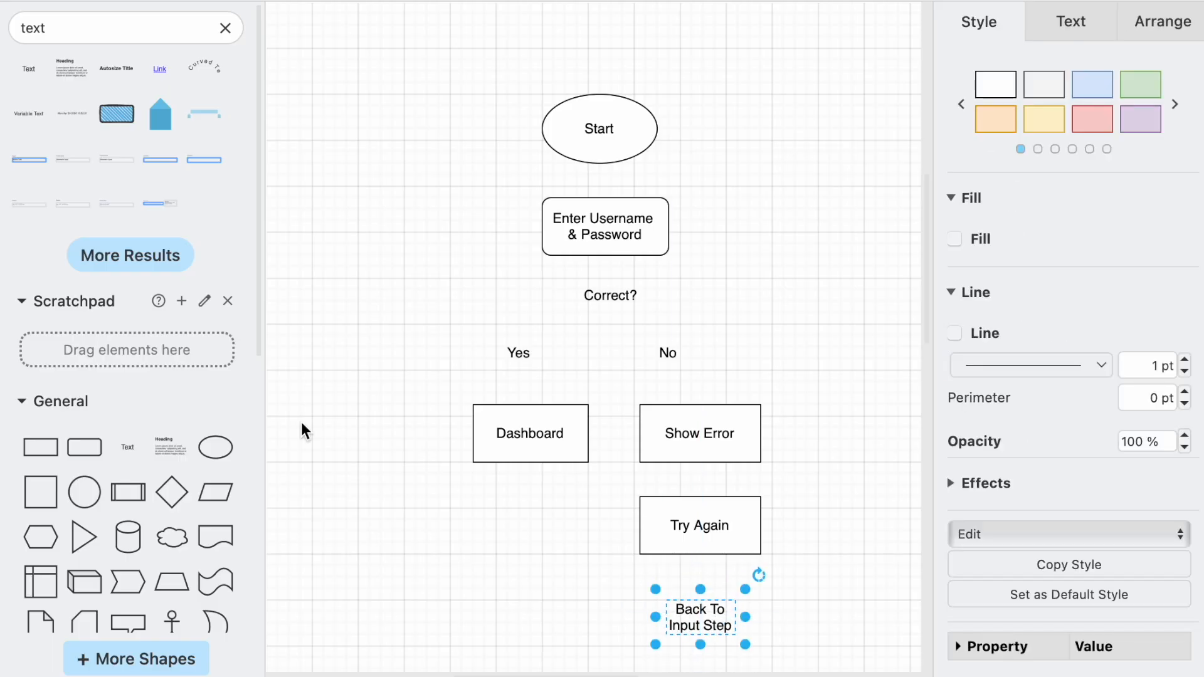
click(740, 178)
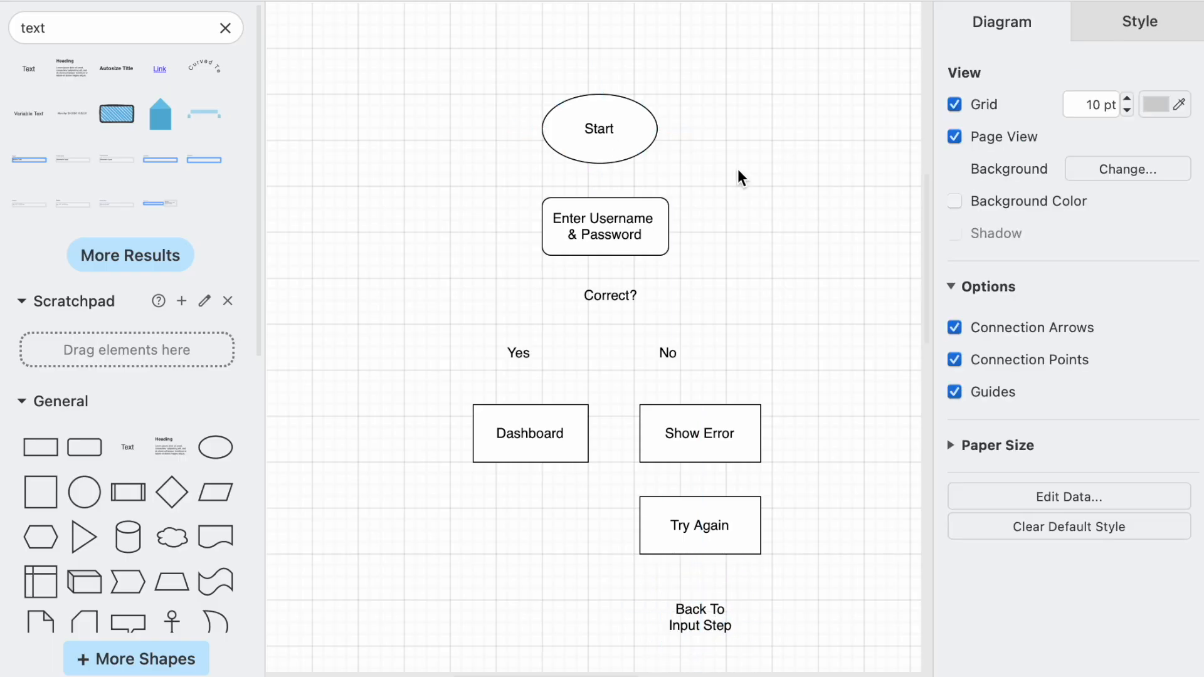
- Connect the Start ellipse to the "Enter Username & Password" box, which leads on to the "Correct?" label
scroll(739, 177, down, 1)
click(597, 137)
drag(597, 138, 605, 183)
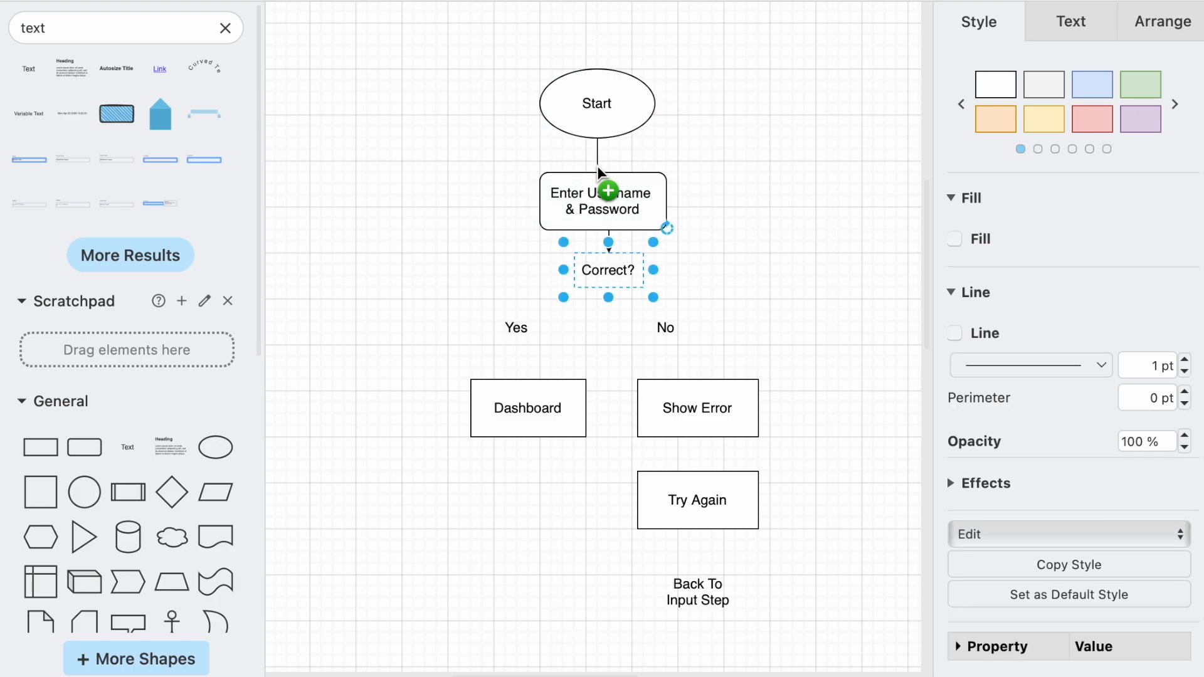
click(611, 2)
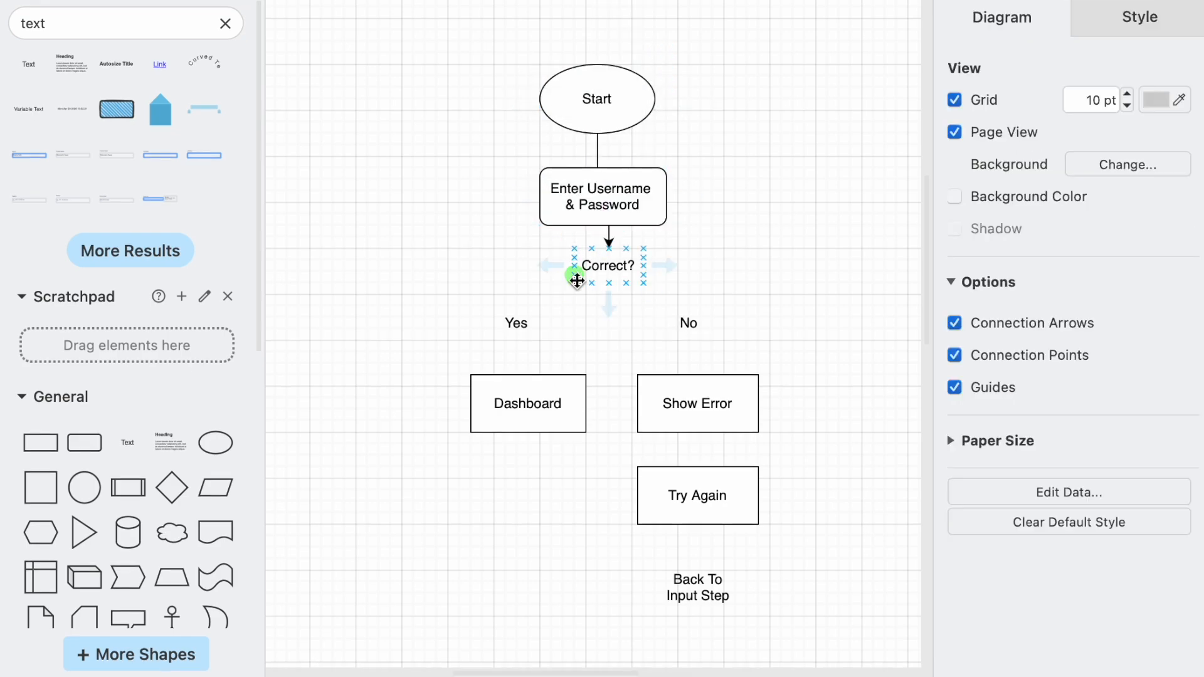
- Draw arrows from the "Correct?" label to "Yes" and "No", shifting the "No" label slightly right
drag(574, 272, 516, 323)
drag(643, 267, 700, 282)
drag(693, 330, 716, 331)
click(512, 347)
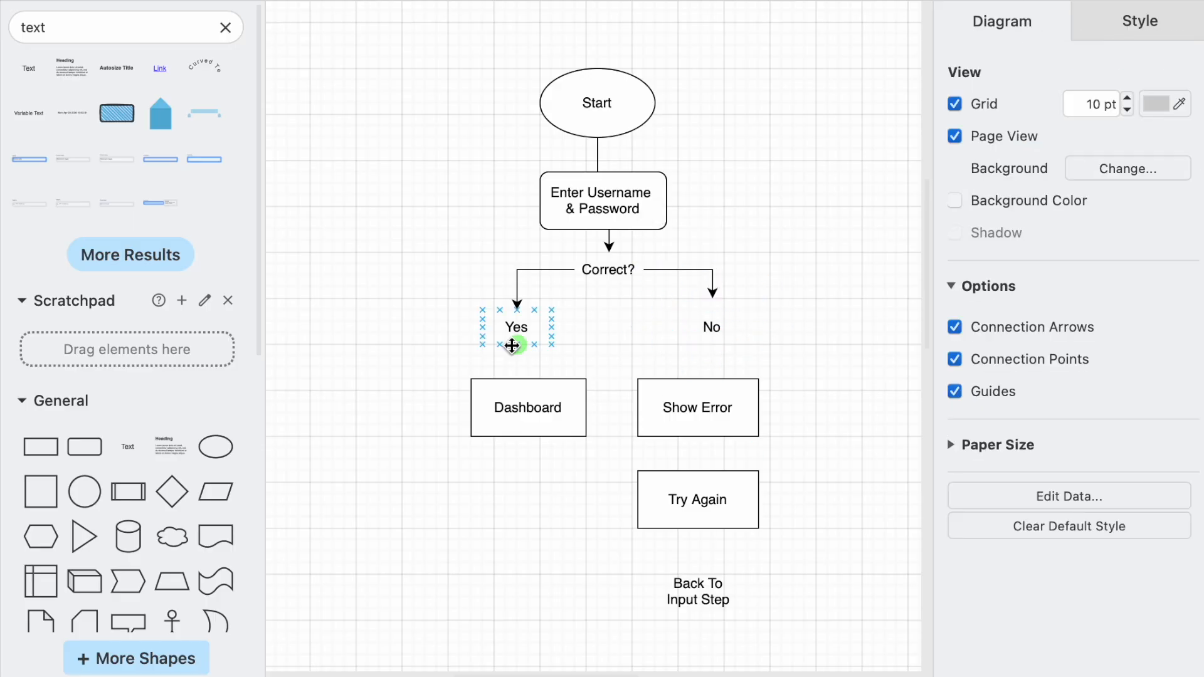
- Connect the "Yes" and "No" labels to the boxes below them and "Try Again" to the "Back To Input Step" label
click(517, 359)
double_click(713, 362)
click(801, 365)
click(698, 550)
click(796, 494)
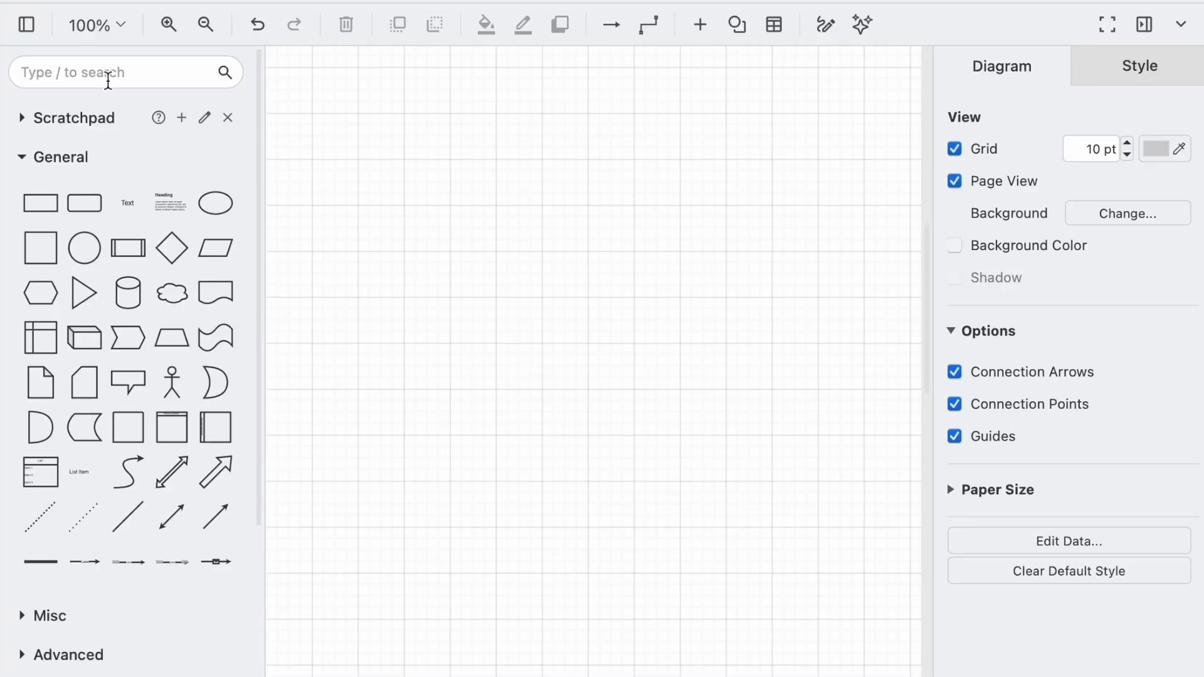
- Search the shapes for "users" and place the blue user icon at the left of the blank canvas
click(104, 70)
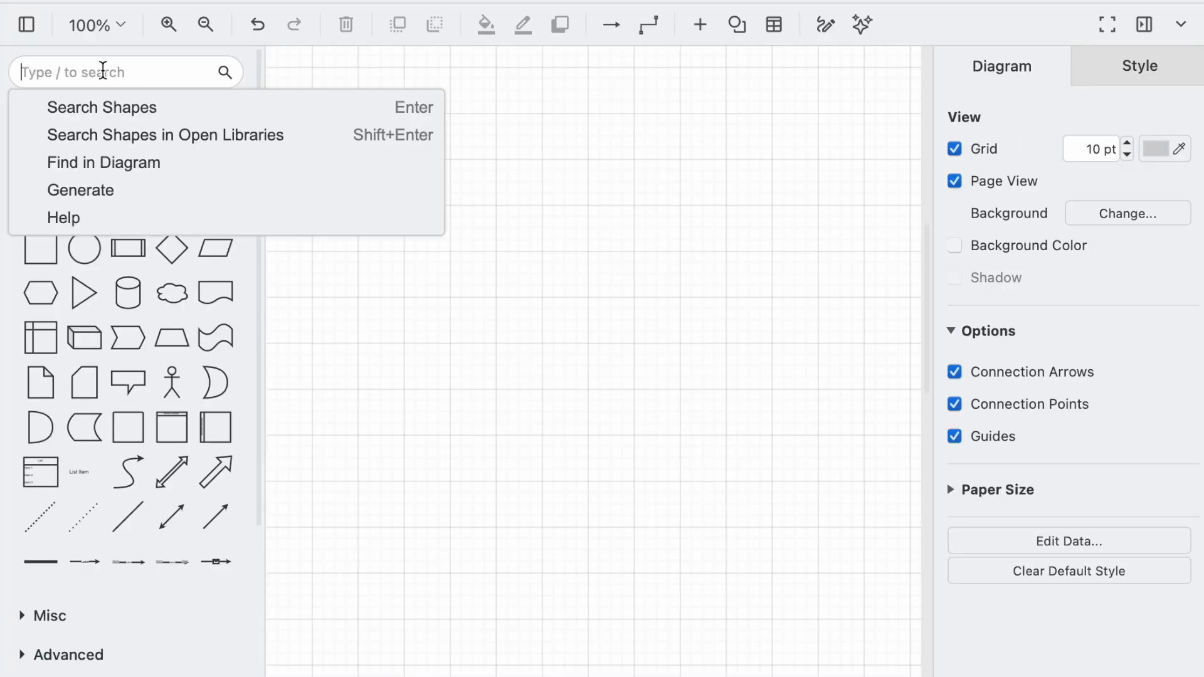
text(users)
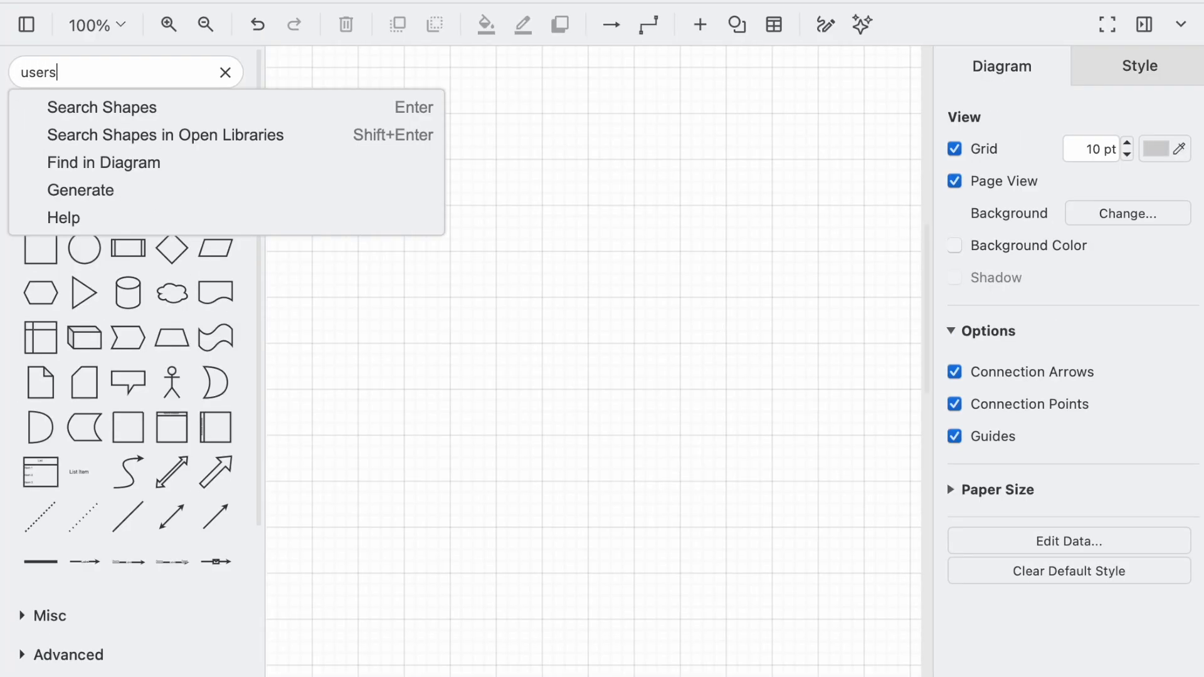
key(Return)
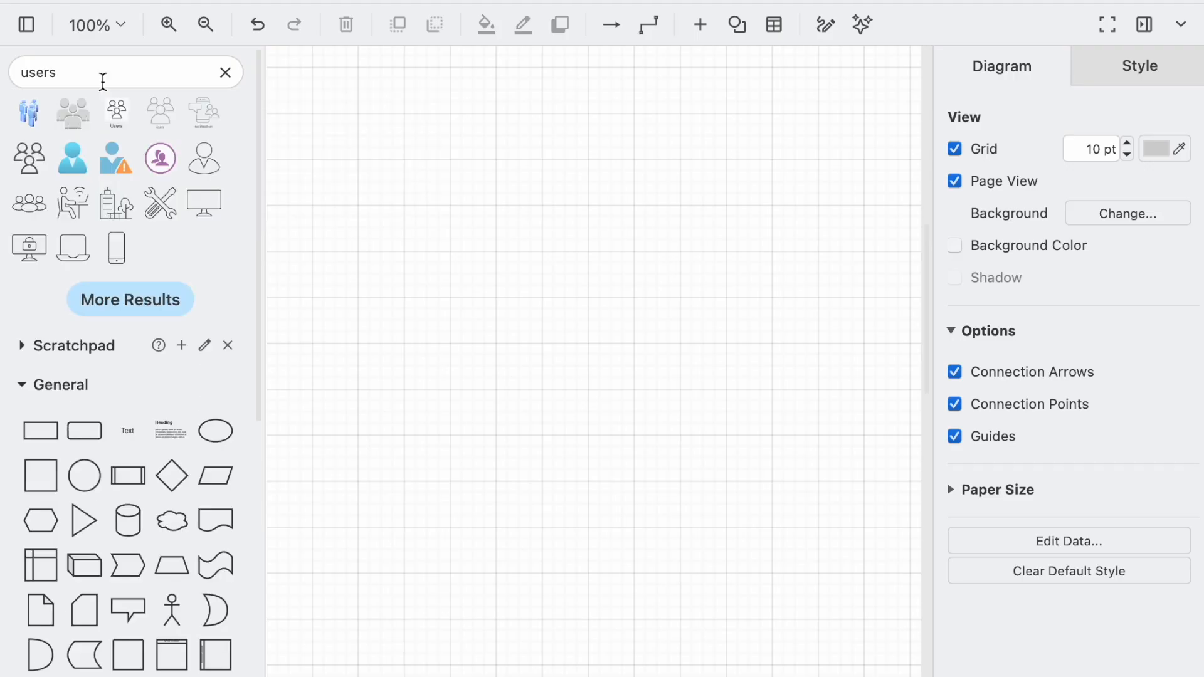
drag(72, 158, 344, 405)
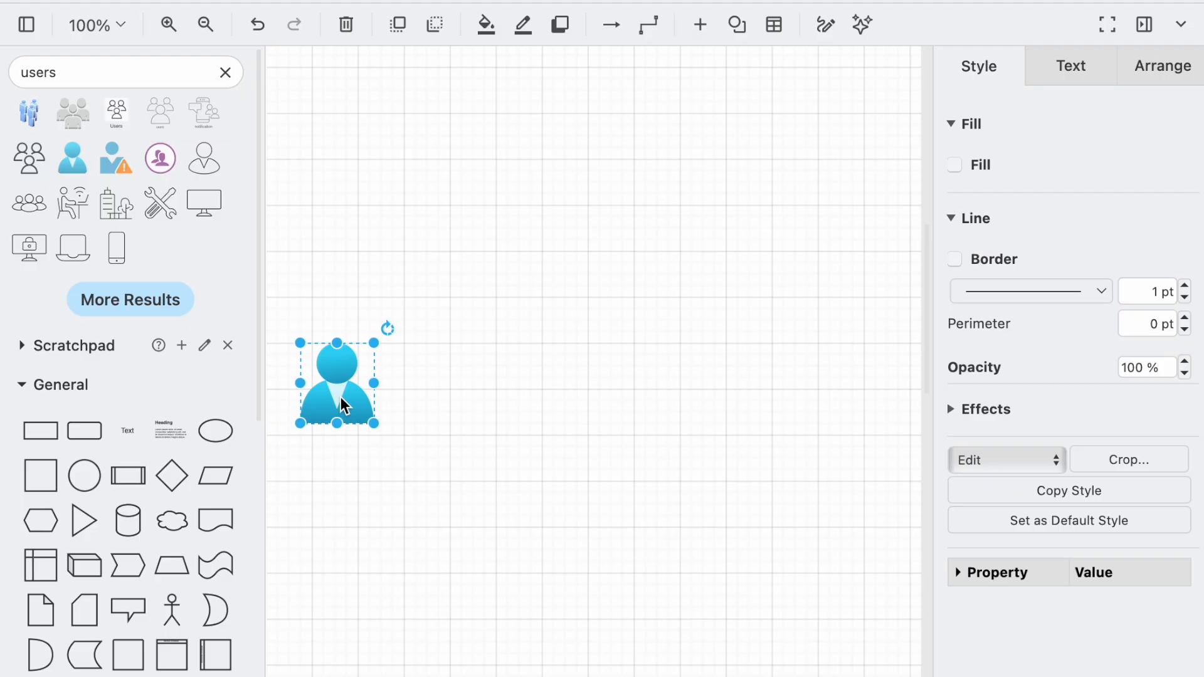
- Search the shapes for "cloudfront" and place the purple icon beside the user icon, resized to match its height
click(225, 73)
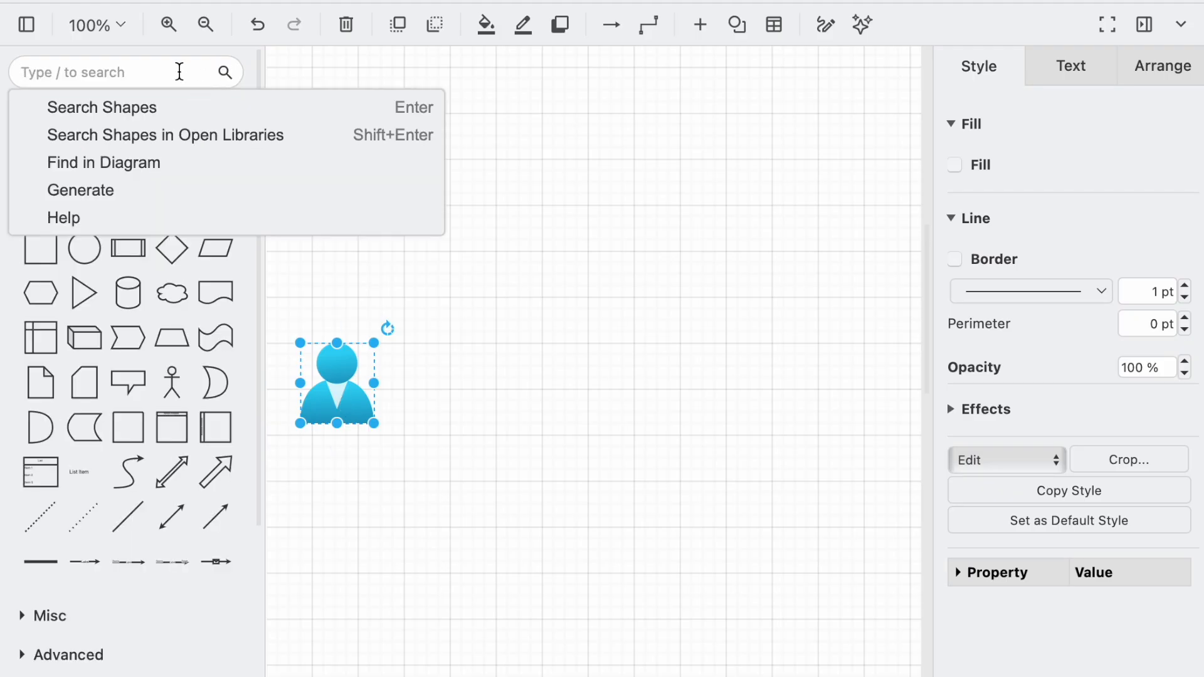
text(cloudfront)
key(Return)
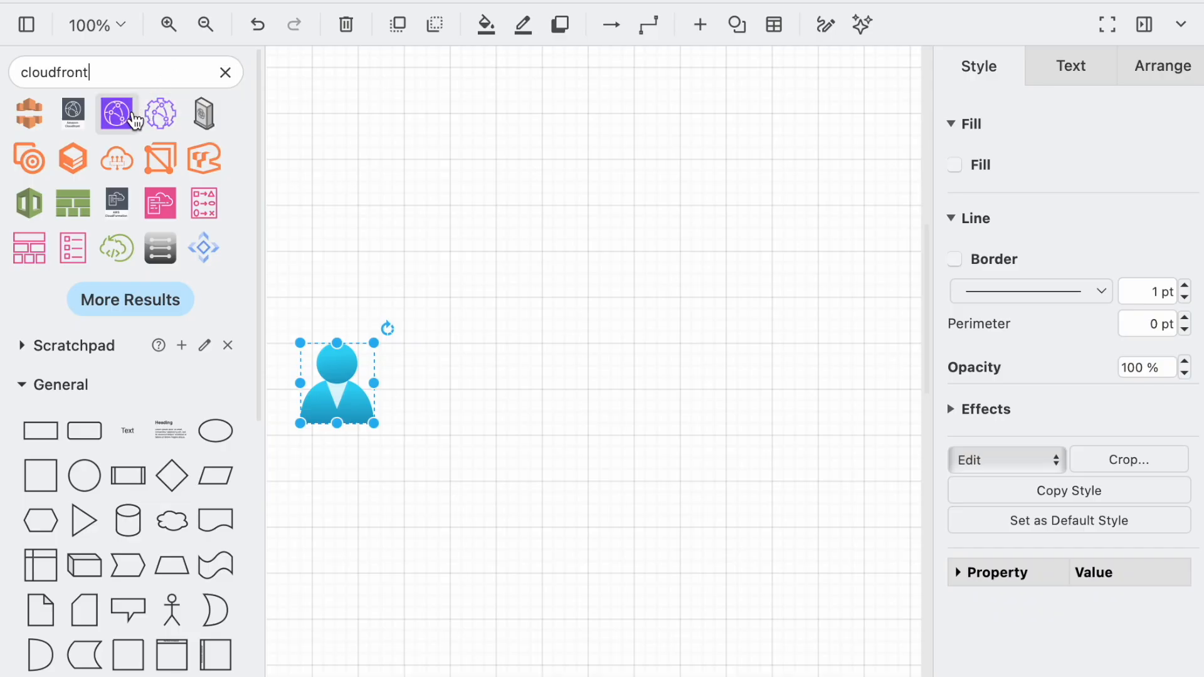
click(122, 115)
drag(597, 402, 497, 422)
mouse_move(449, 389)
mouse_down()
mouse_move(462, 405)
mouse_move(463, 392)
mouse_up()
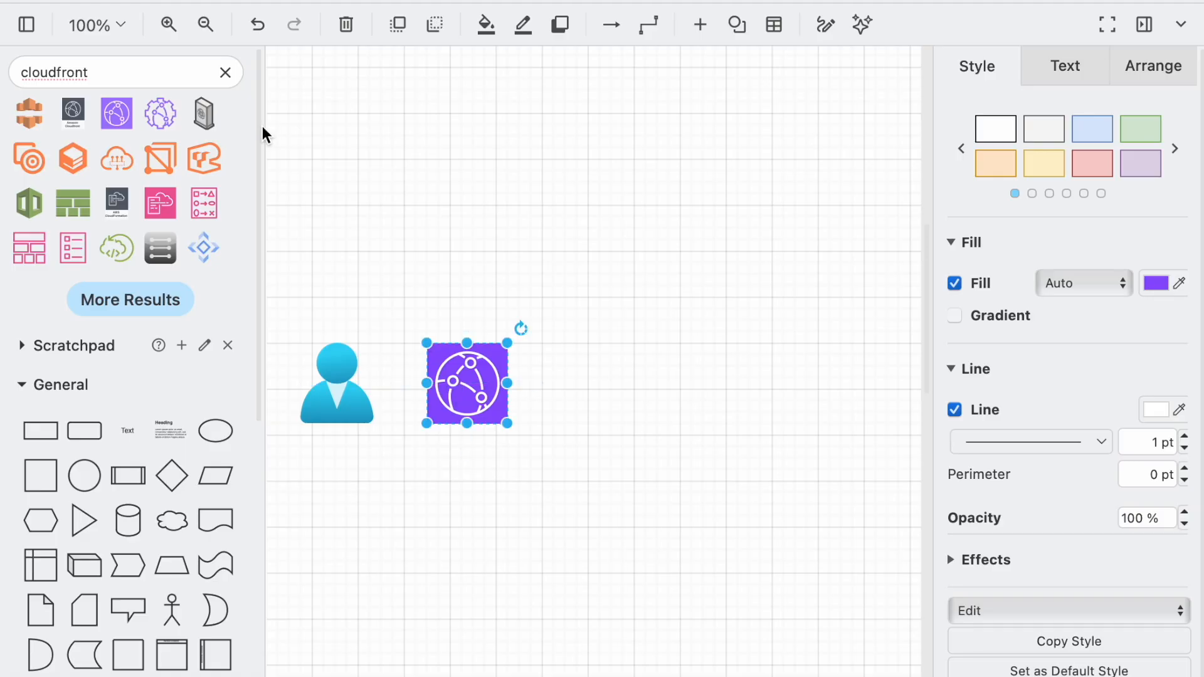
- Search the shapes for "load balancer", place the round orange icon beside the CloudFront icon, and hide the format sidebar
click(225, 73)
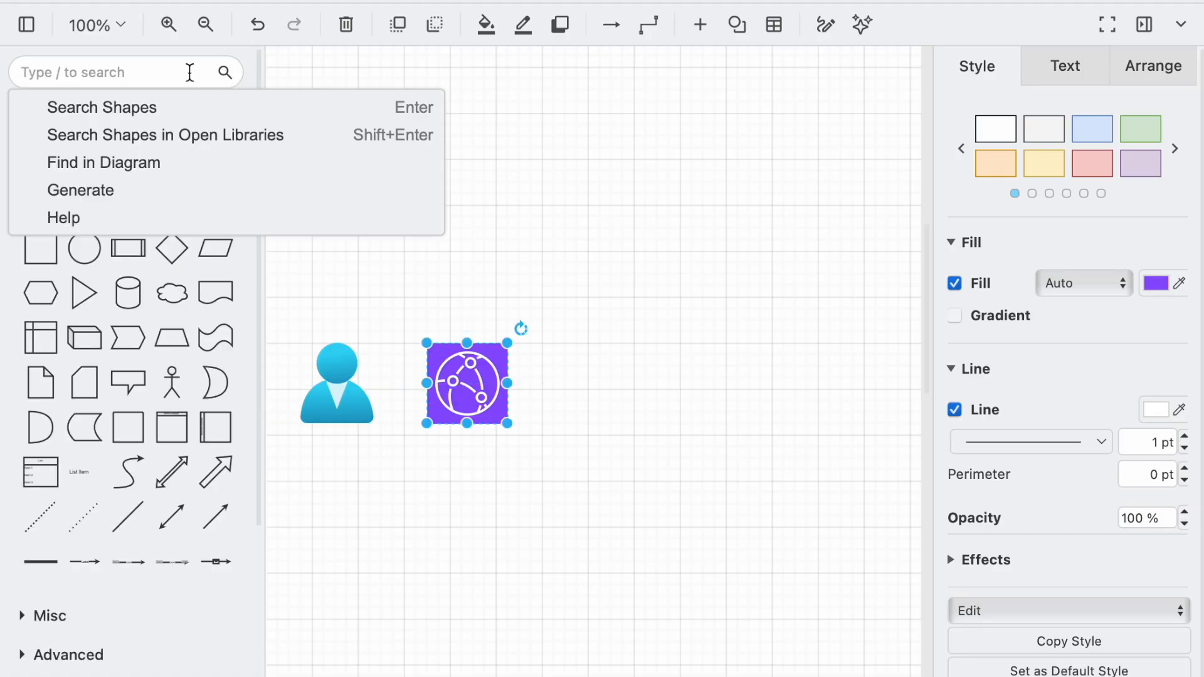
text(load balanc)
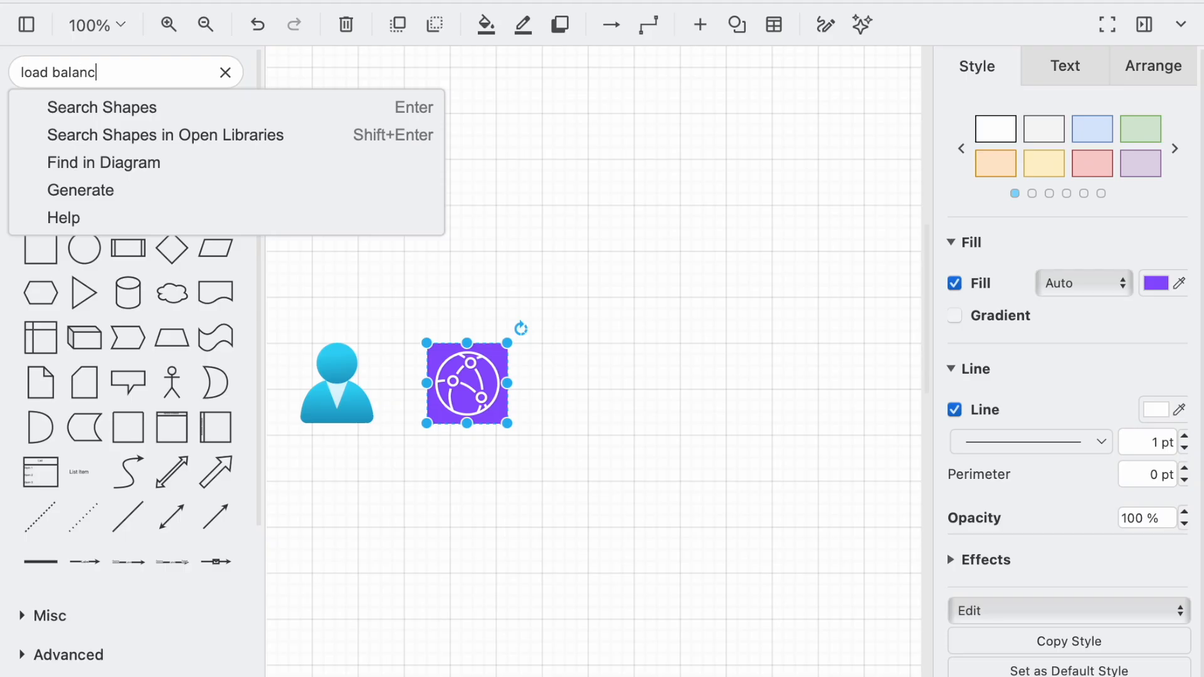
text(er)
key(Return)
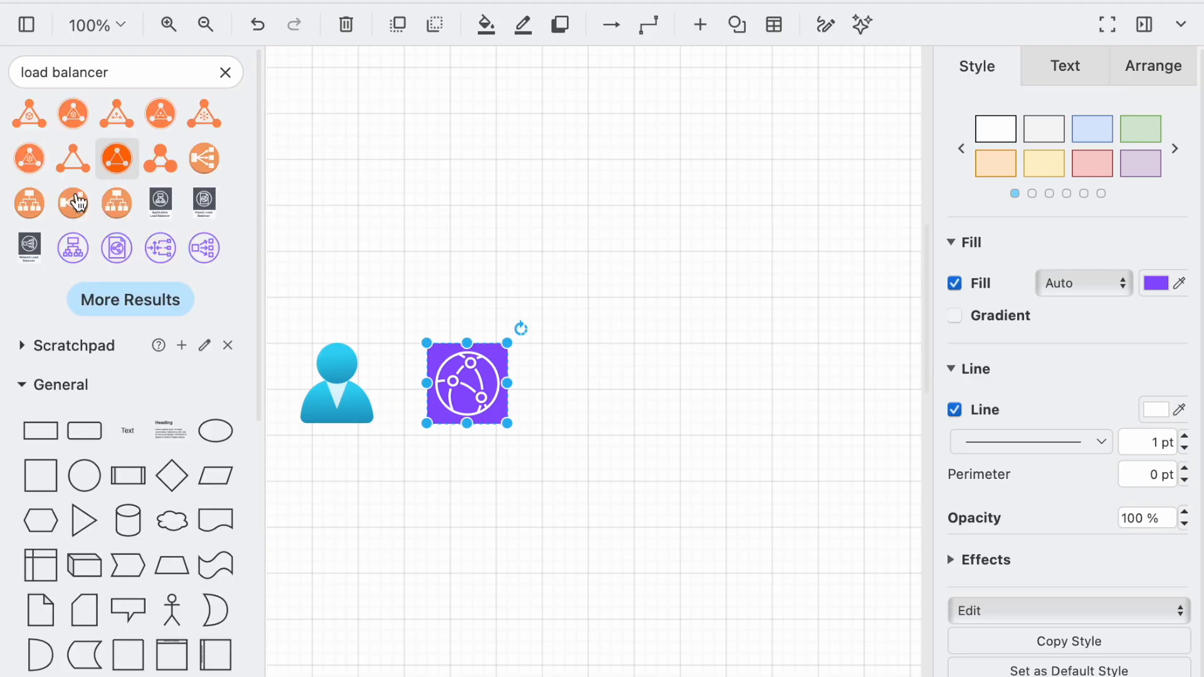
click(29, 203)
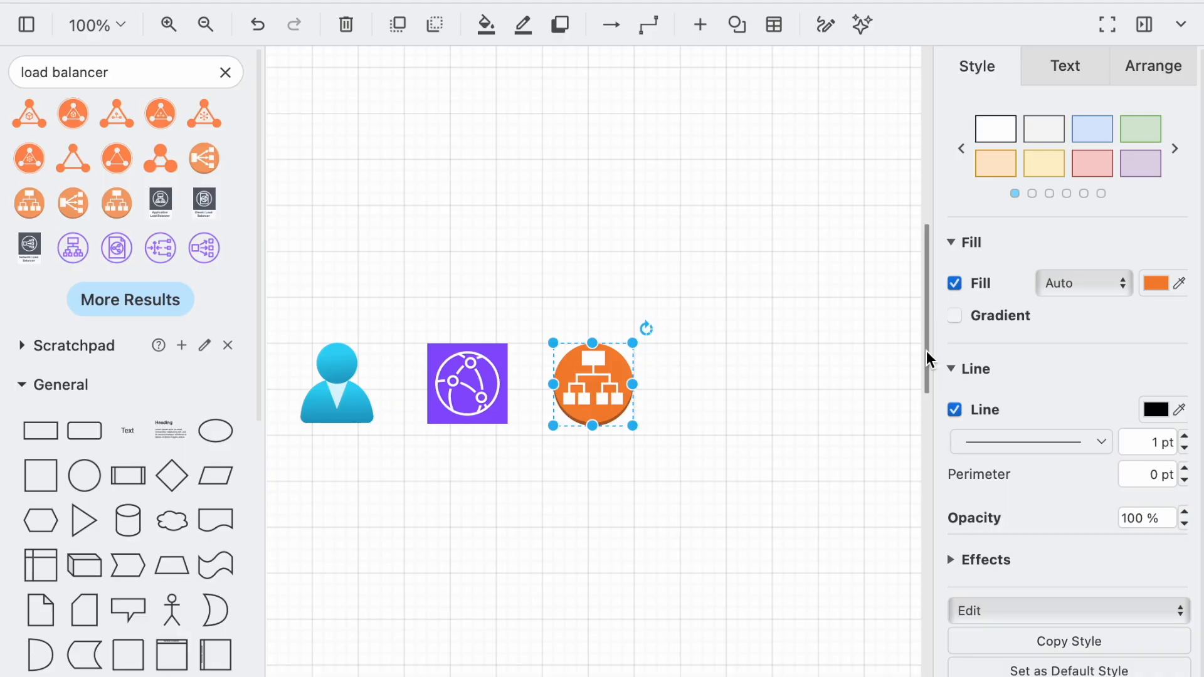
click(1142, 32)
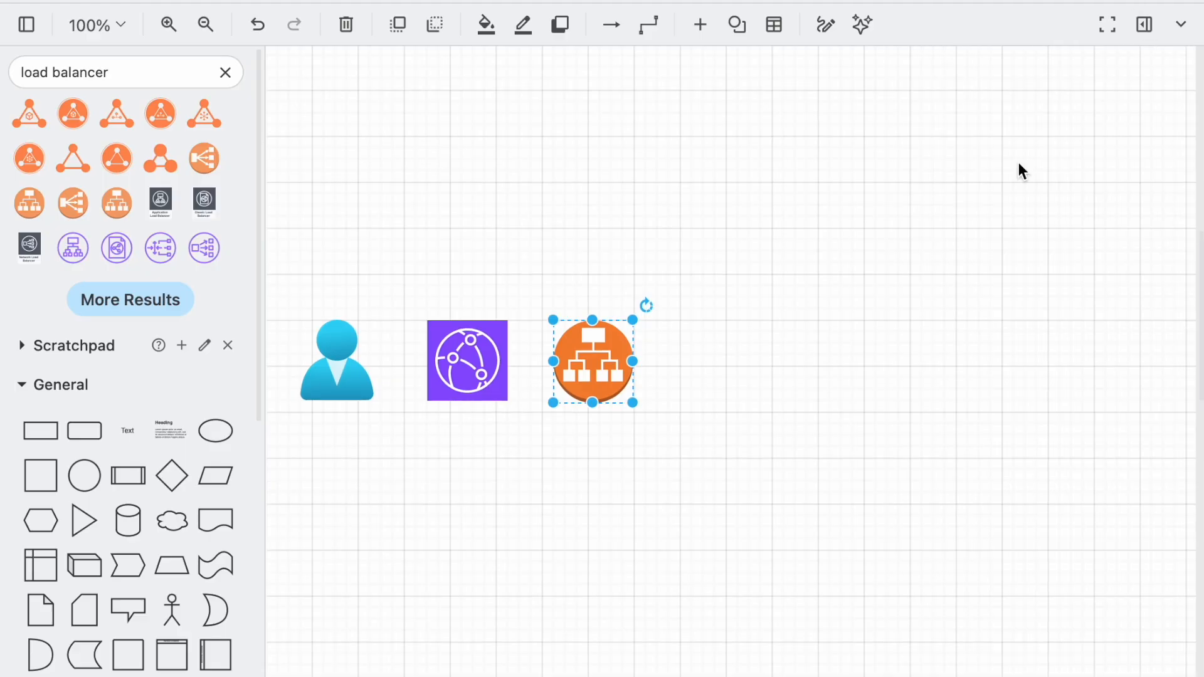
click(774, 407)
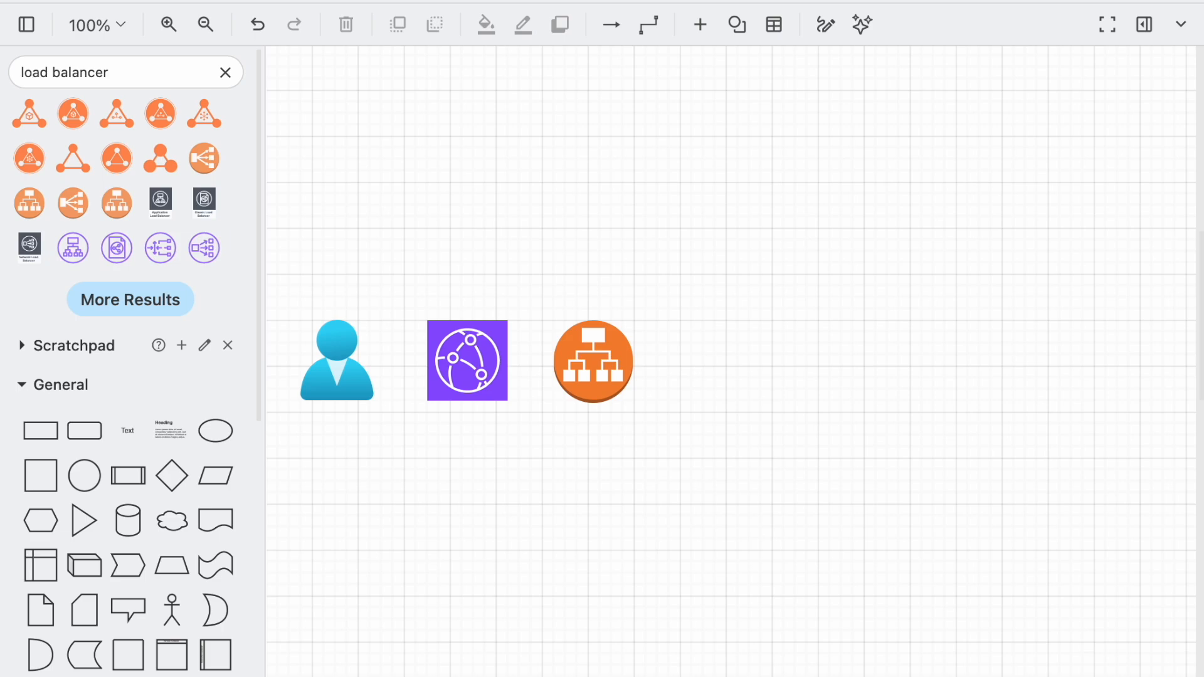
- Search the shapes for "ec2" and place the orange chip icon below and to the right of the load balancer, reduced in size
click(226, 73)
text(ec2)
key(Return)
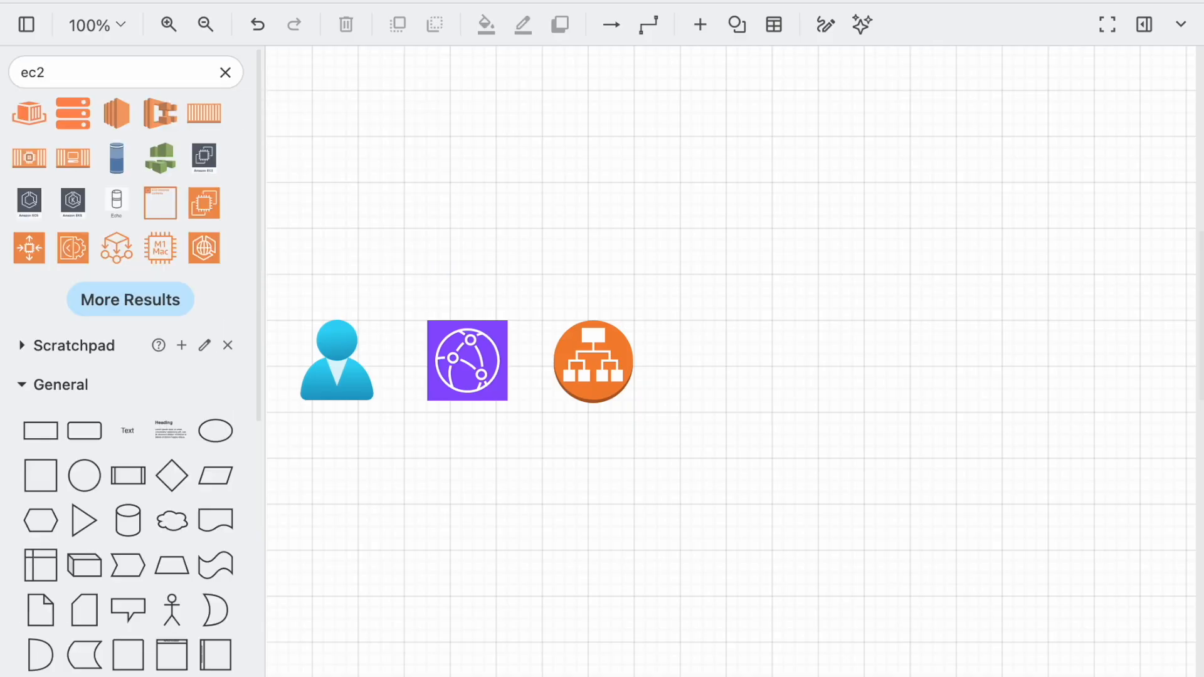
click(205, 203)
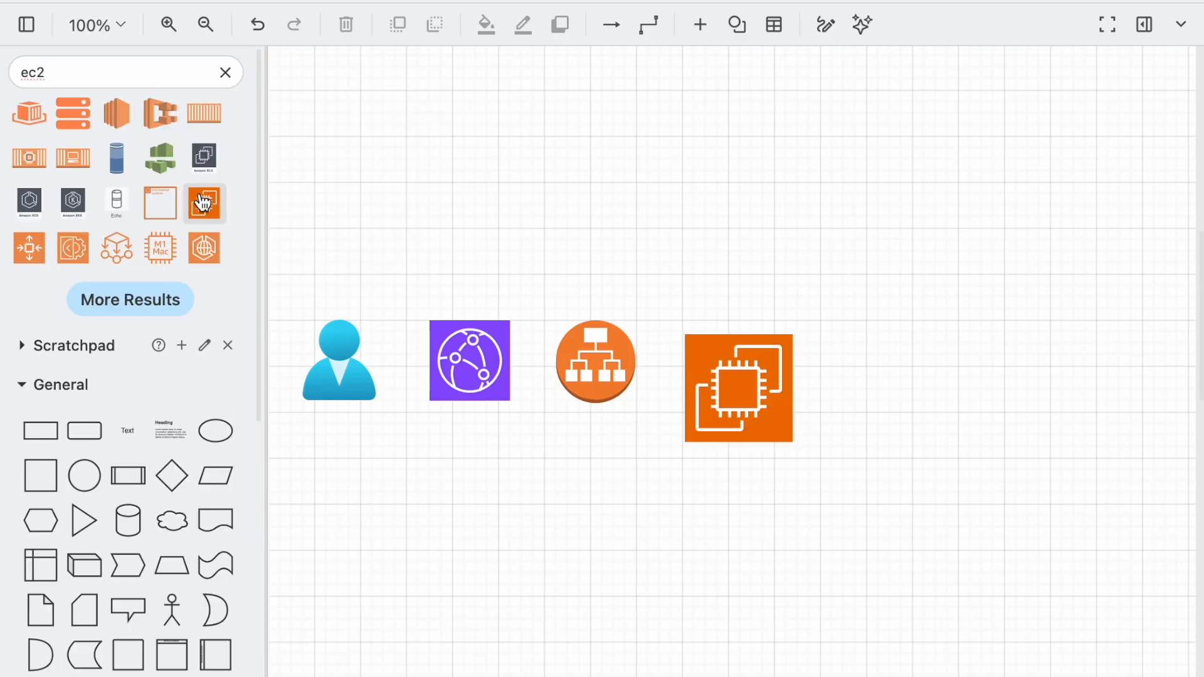
drag(731, 388, 728, 436)
drag(771, 480, 762, 468)
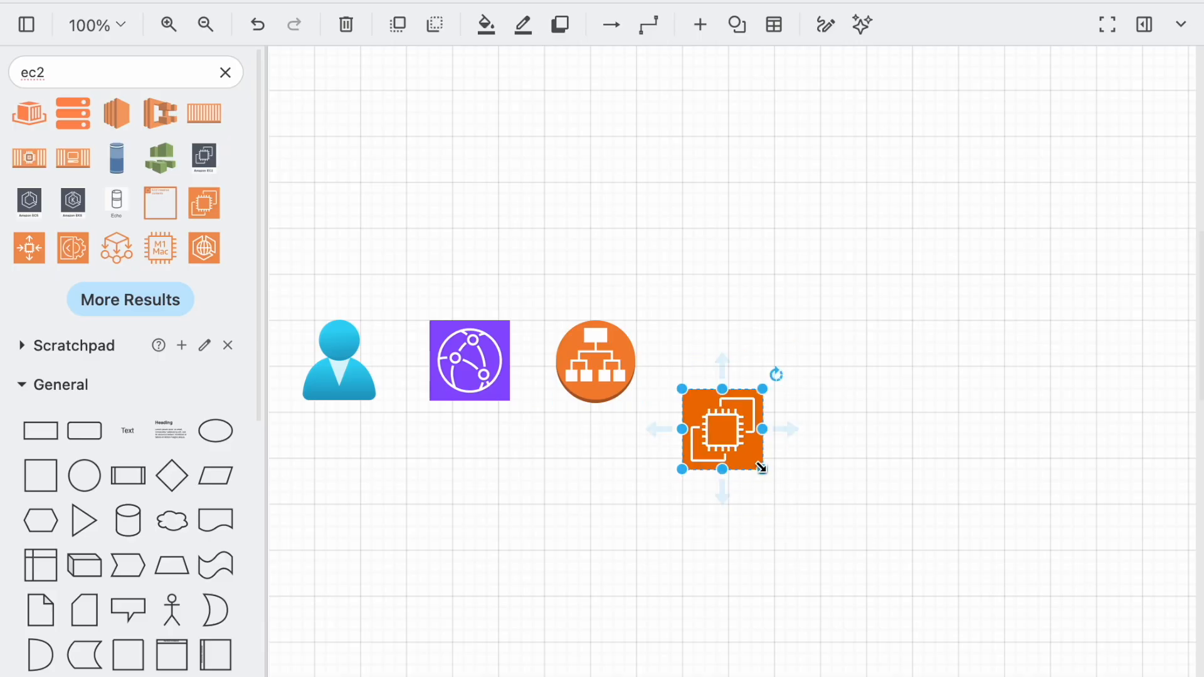
- Add a second EC2 icon directly above the first one and shrink it to the same size
click(203, 202)
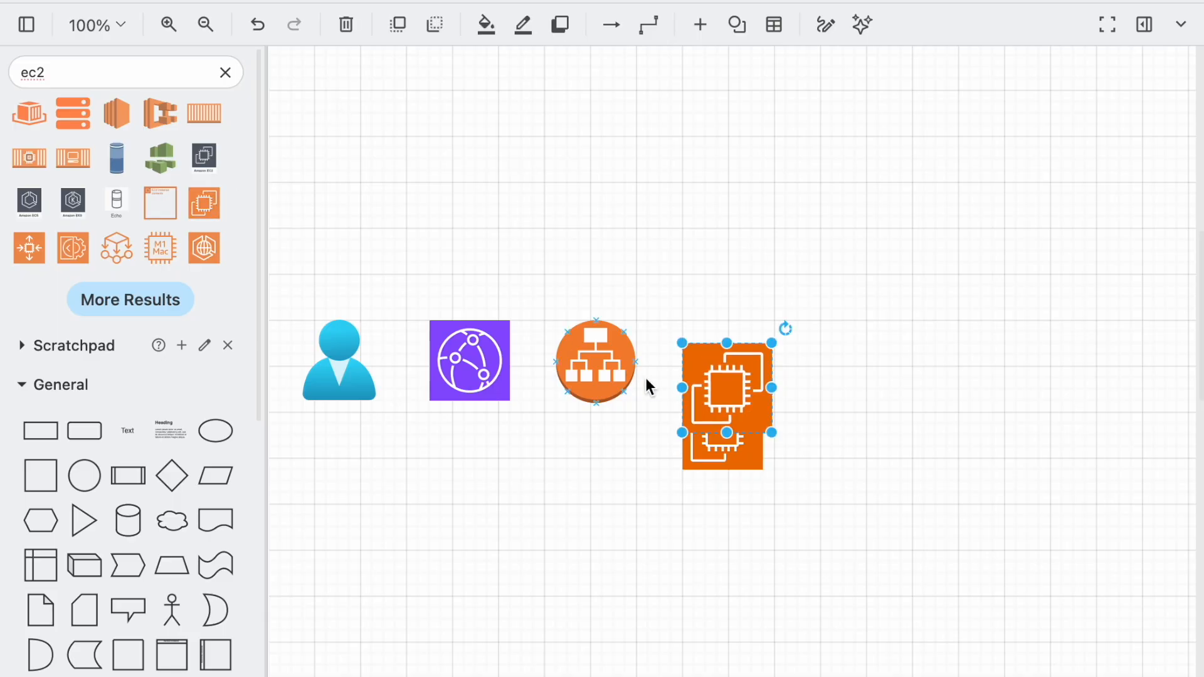
drag(715, 388, 720, 276)
drag(775, 319, 761, 308)
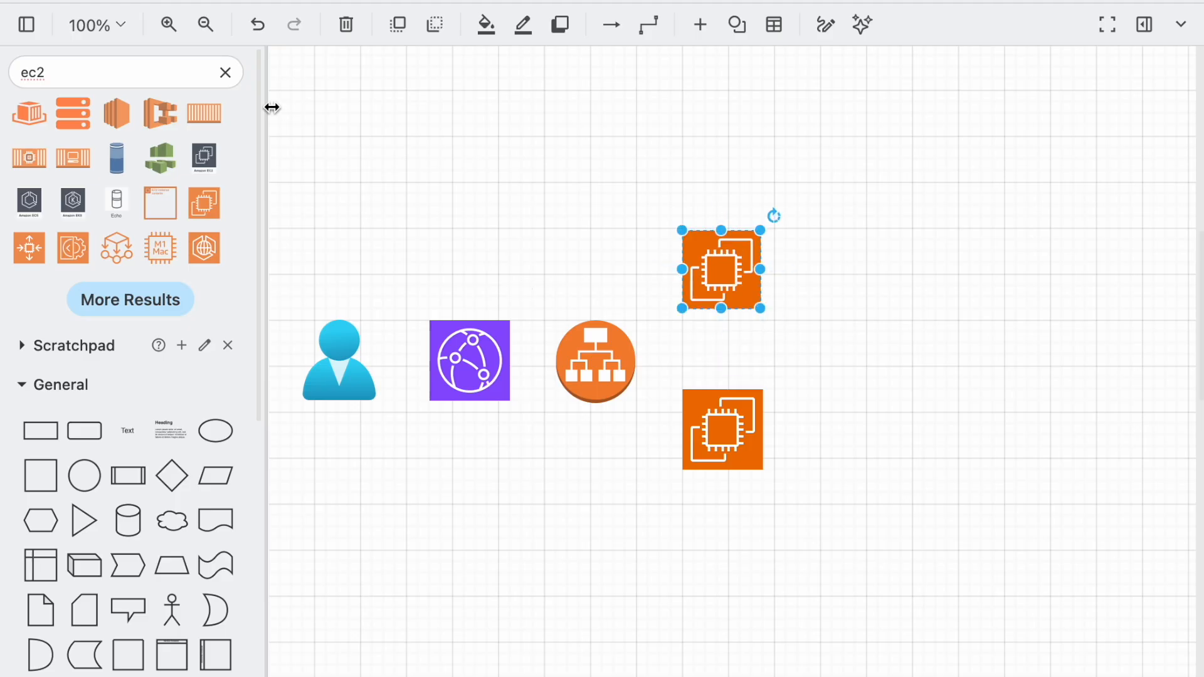
- Search the shapes for "RDS" and place the magenta database icon beyond the EC2 icons, resized to match the row of the load balancer
click(225, 73)
text(RDS)
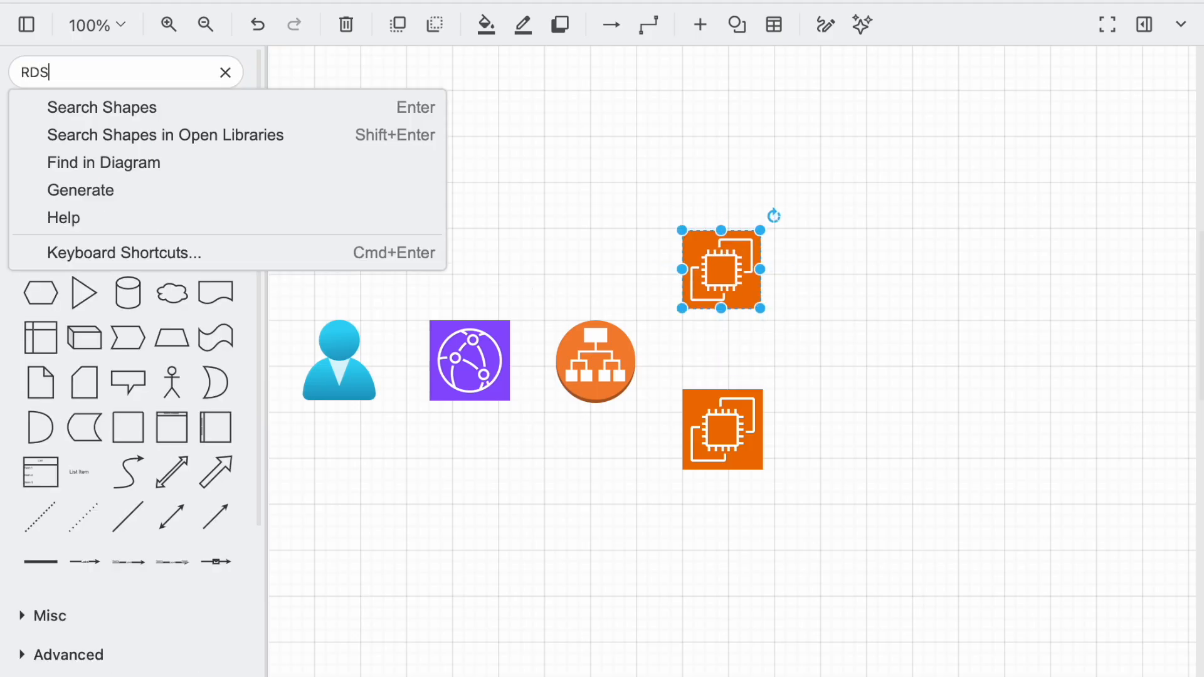
key(Return)
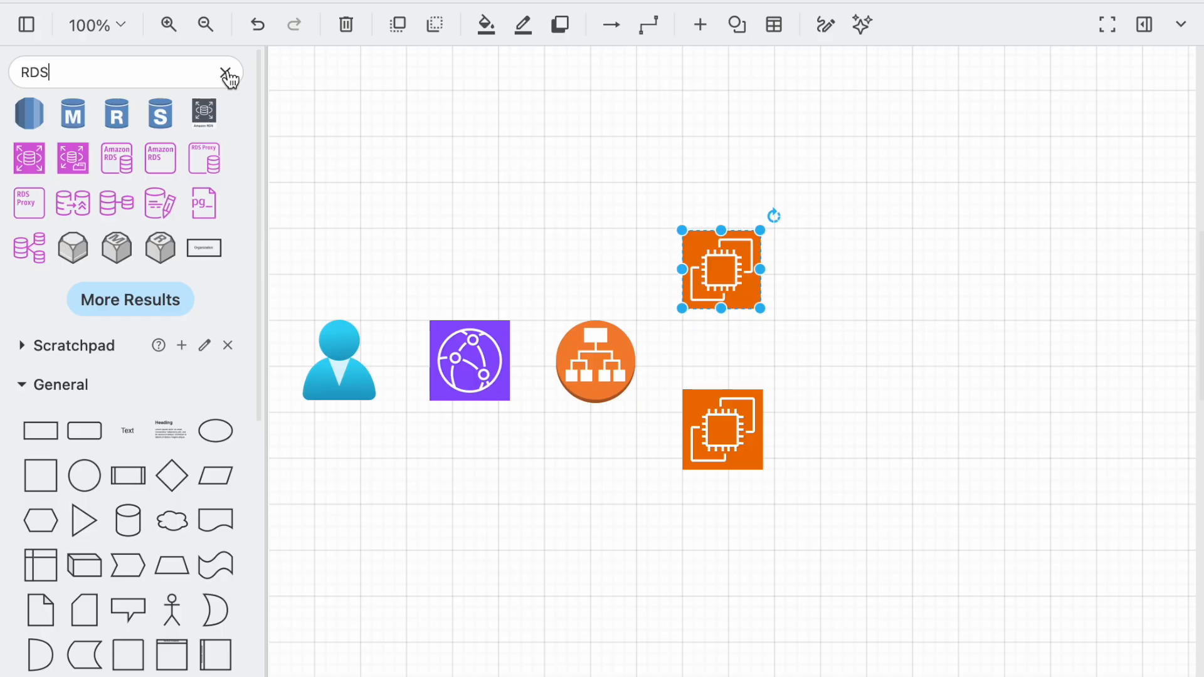
click(29, 160)
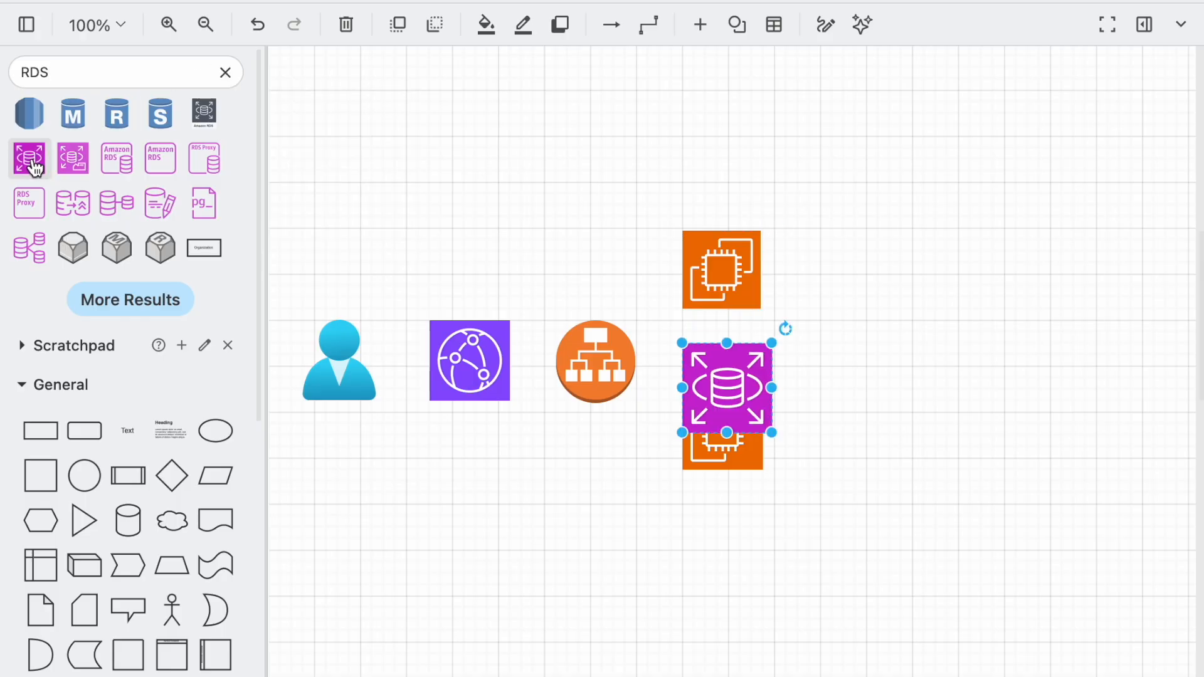
drag(741, 370, 885, 331)
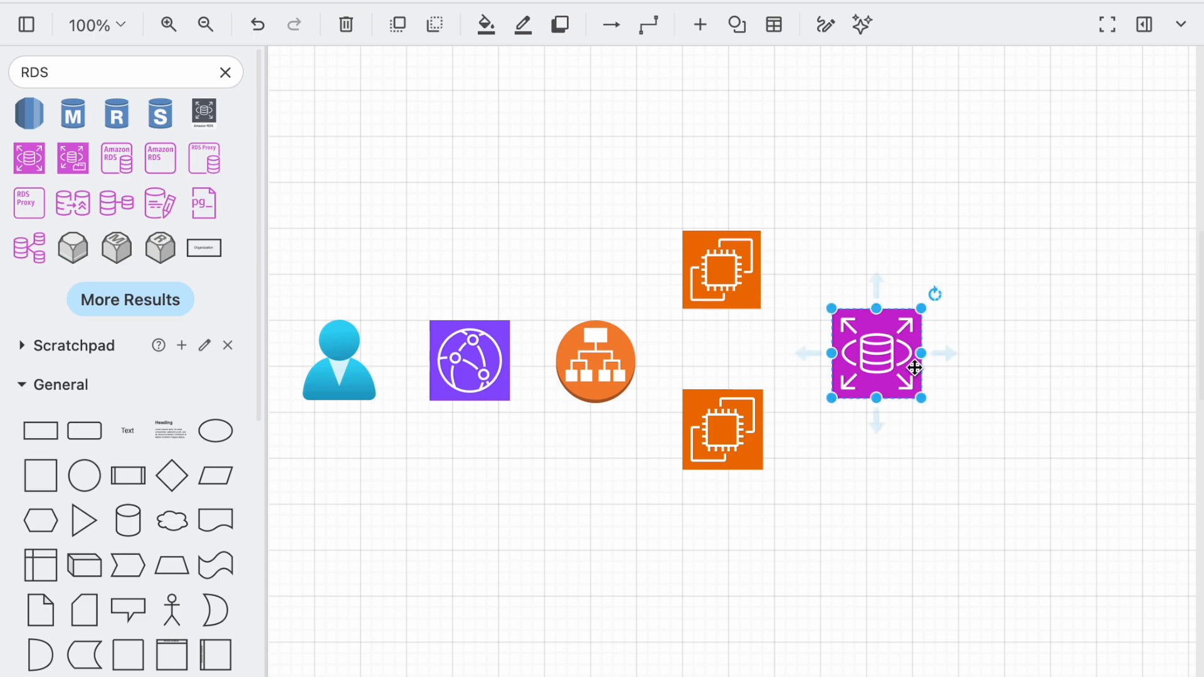
drag(868, 360, 869, 372)
click(505, 562)
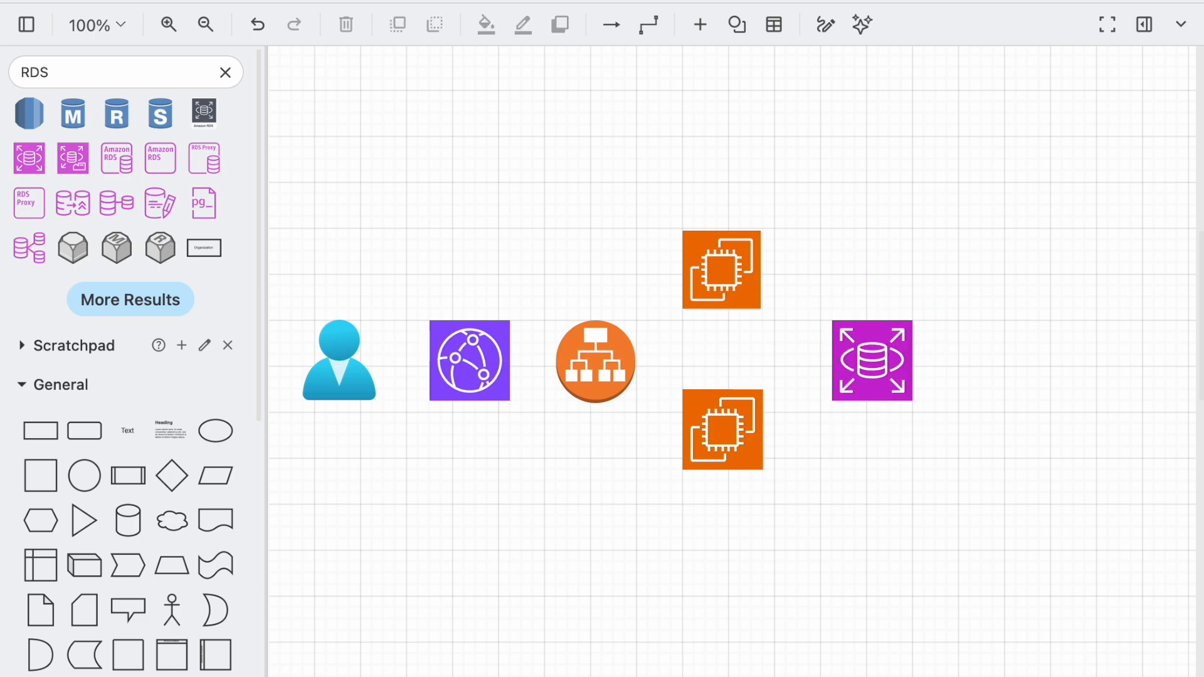
- Search the shapes for "S3" and place the green bucket icon beyond the RDS icon, slightly reduced and aligned with it
click(147, 68)
text(S3)
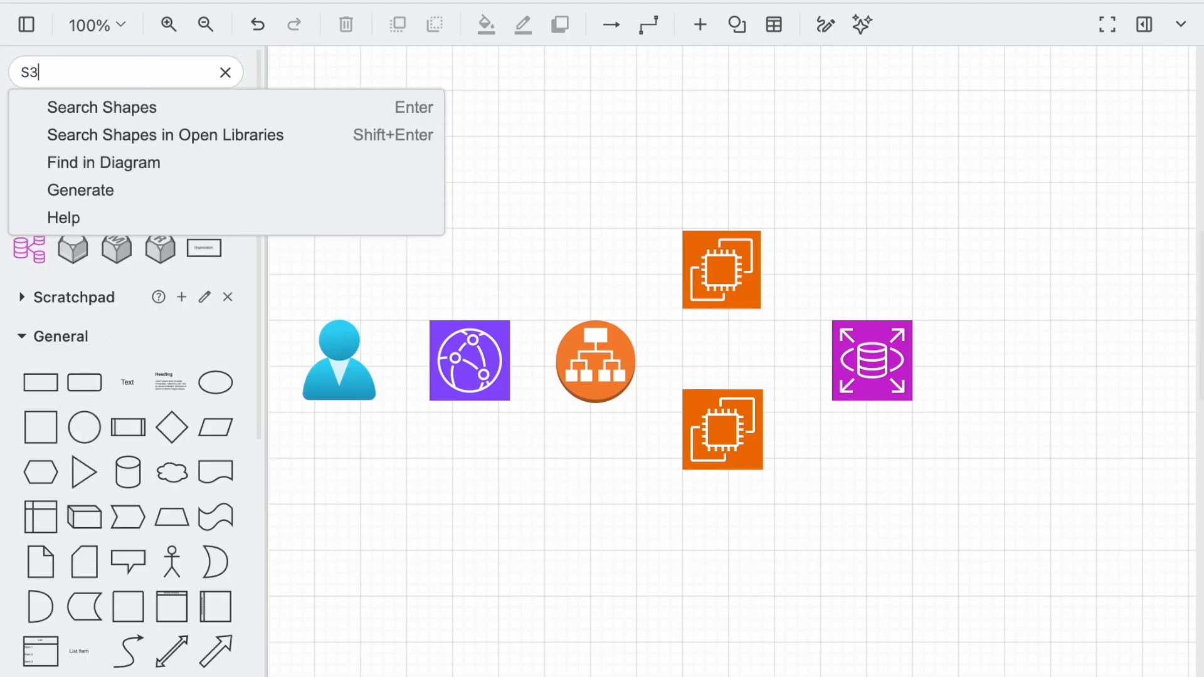
key(Return)
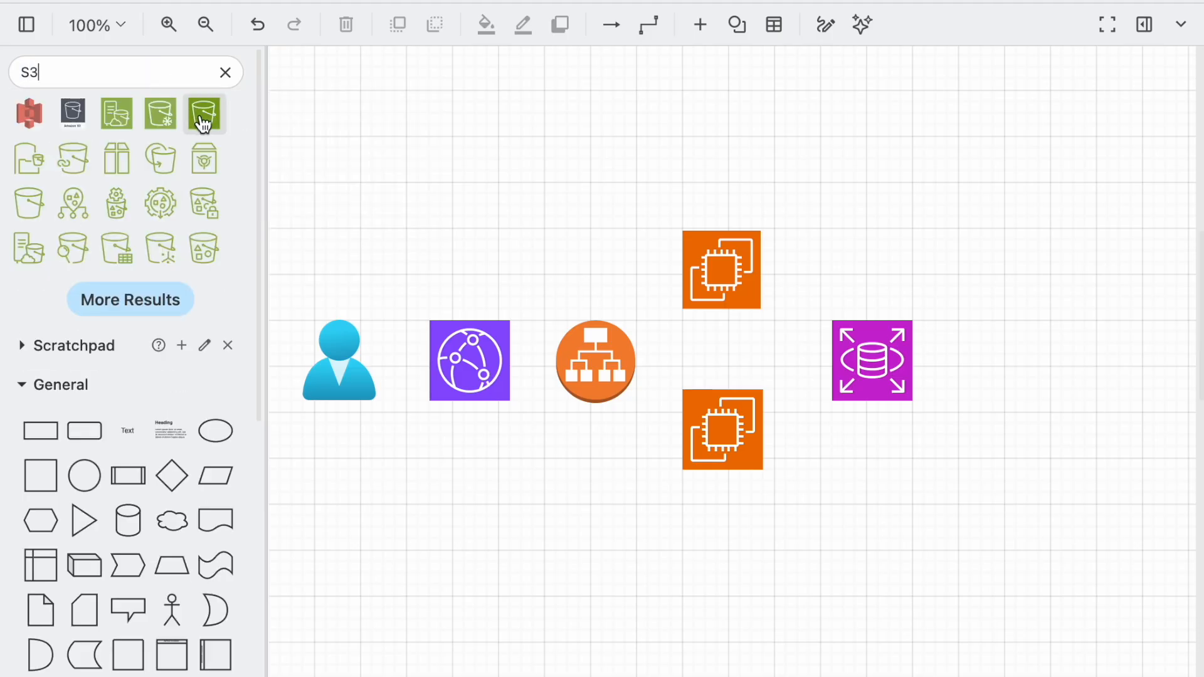
click(203, 118)
drag(732, 387, 1042, 361)
drag(1084, 408, 1079, 405)
drag(1029, 349, 1029, 353)
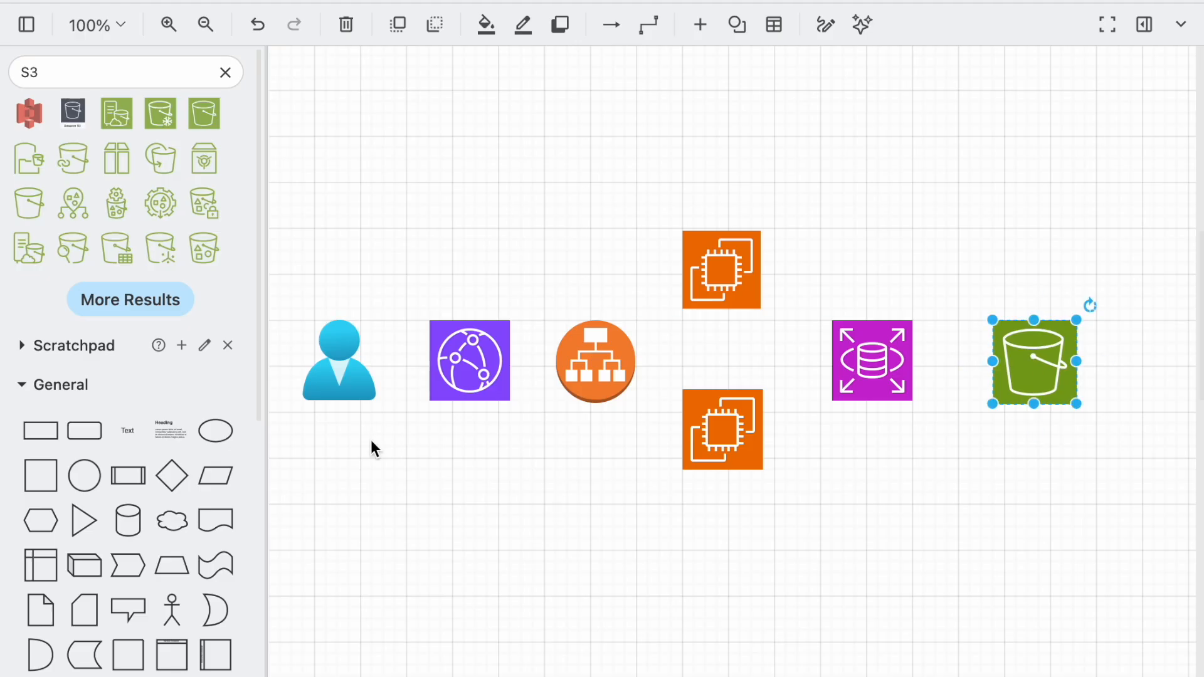
- Draw arrows linking the user to CloudFront, CloudFront to the load balancer, and the load balancer to both EC2 icons
click(343, 374)
click(397, 358)
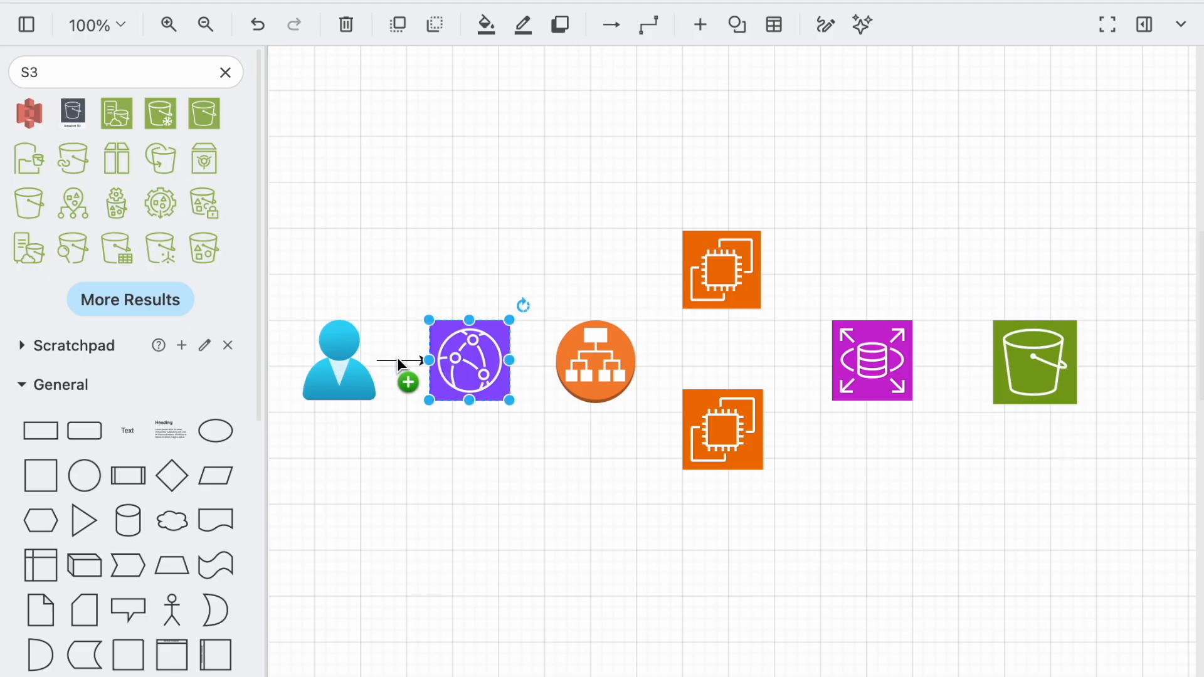
click(533, 361)
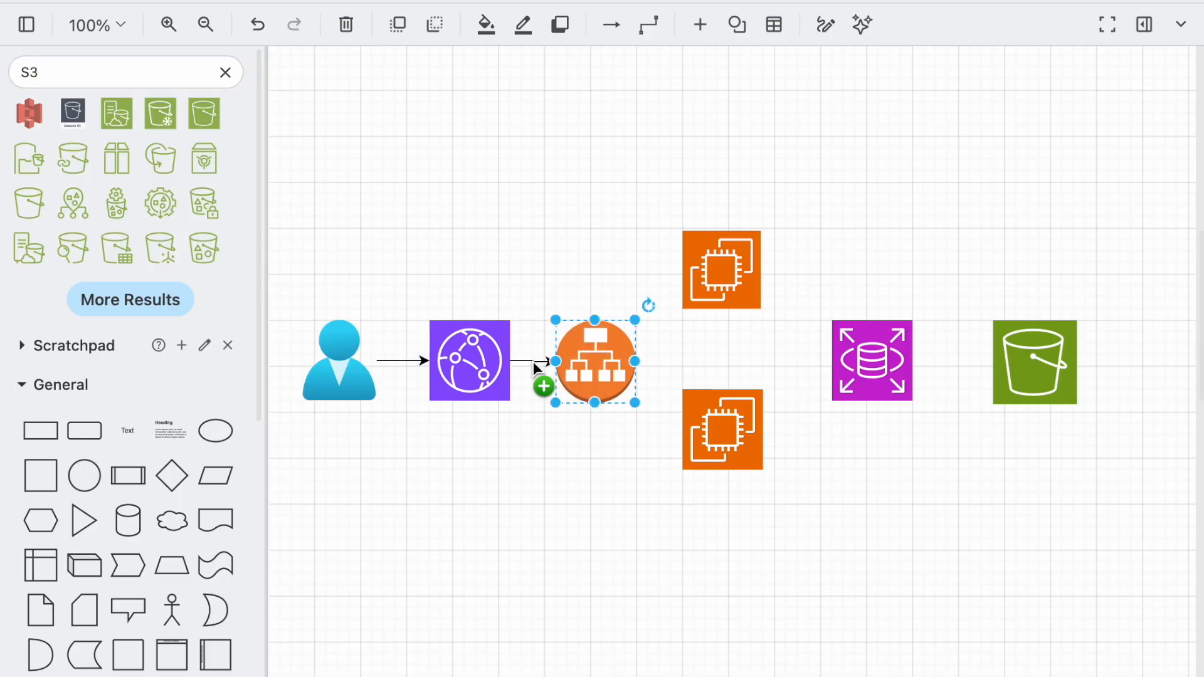
drag(596, 303, 680, 274)
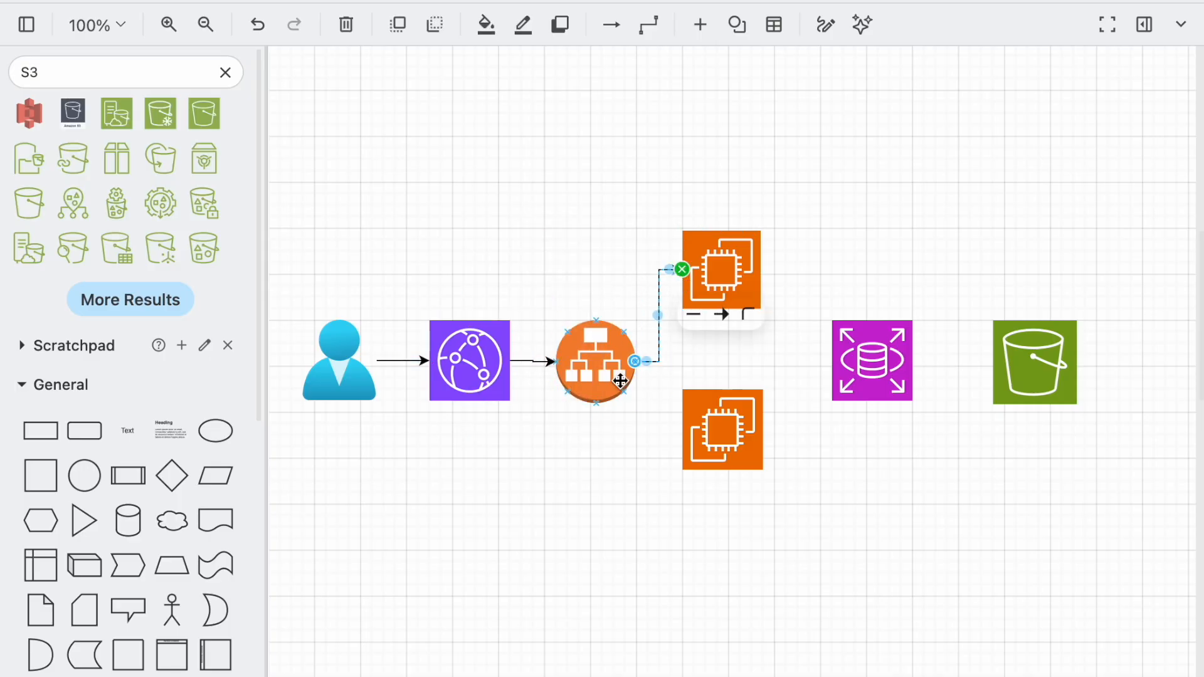
drag(601, 419, 685, 444)
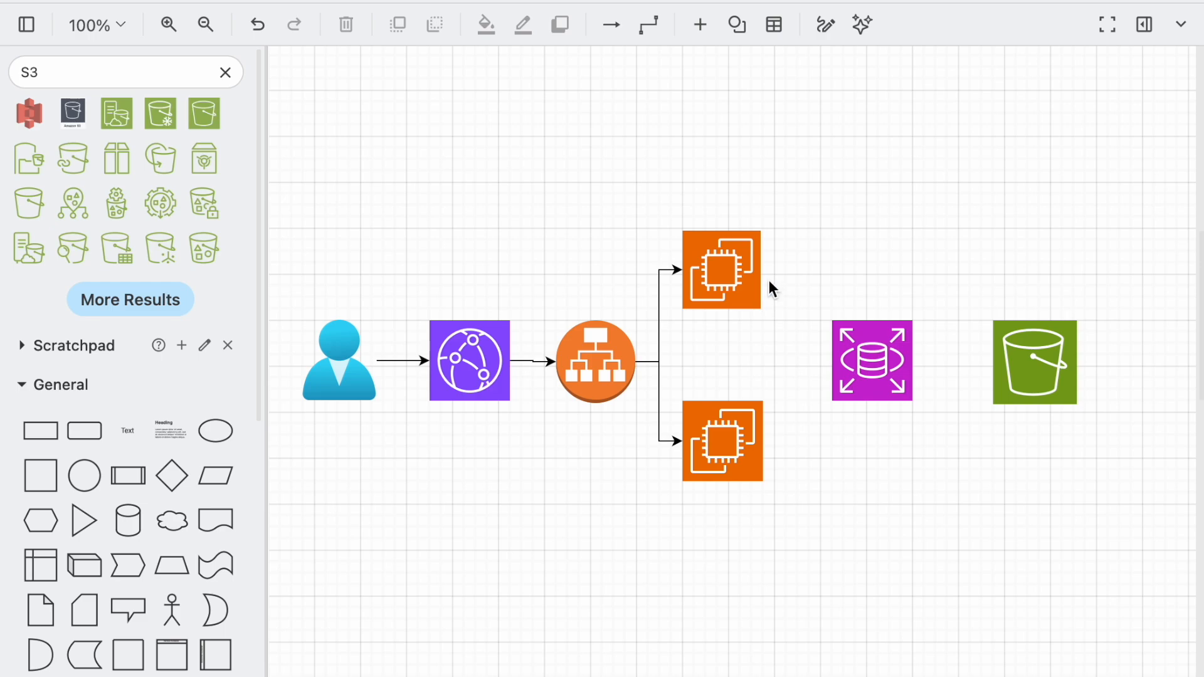
- Draw arrows from both EC2 icons to the RDS icon and from RDS to the S3 bucket
drag(771, 269, 877, 323)
drag(788, 443, 874, 401)
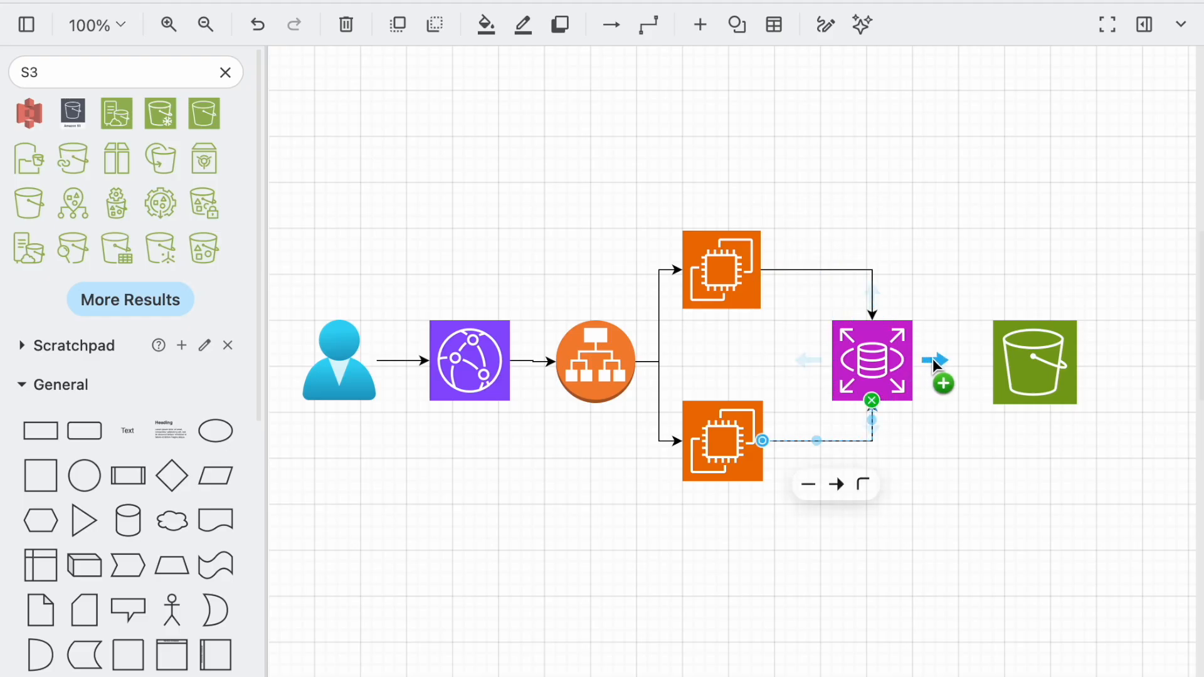
drag(933, 363, 993, 354)
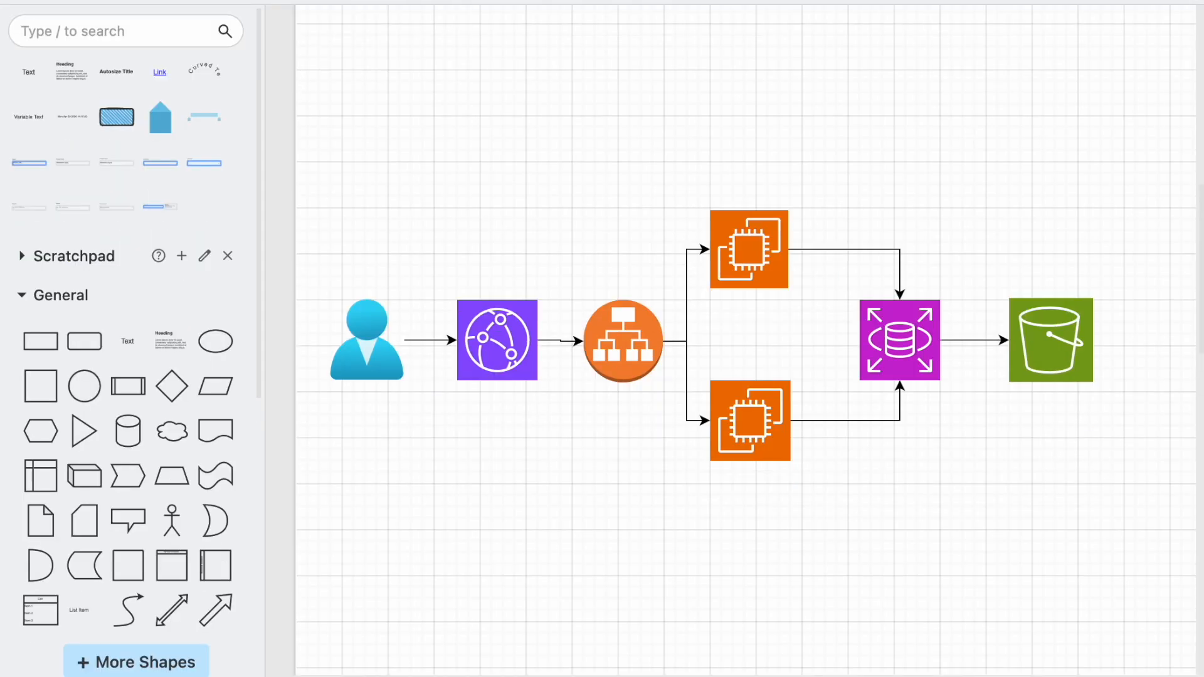
- Search the shapes for "text", place a text box above the architecture diagram, and widen it to about 341 x 30
text(text)
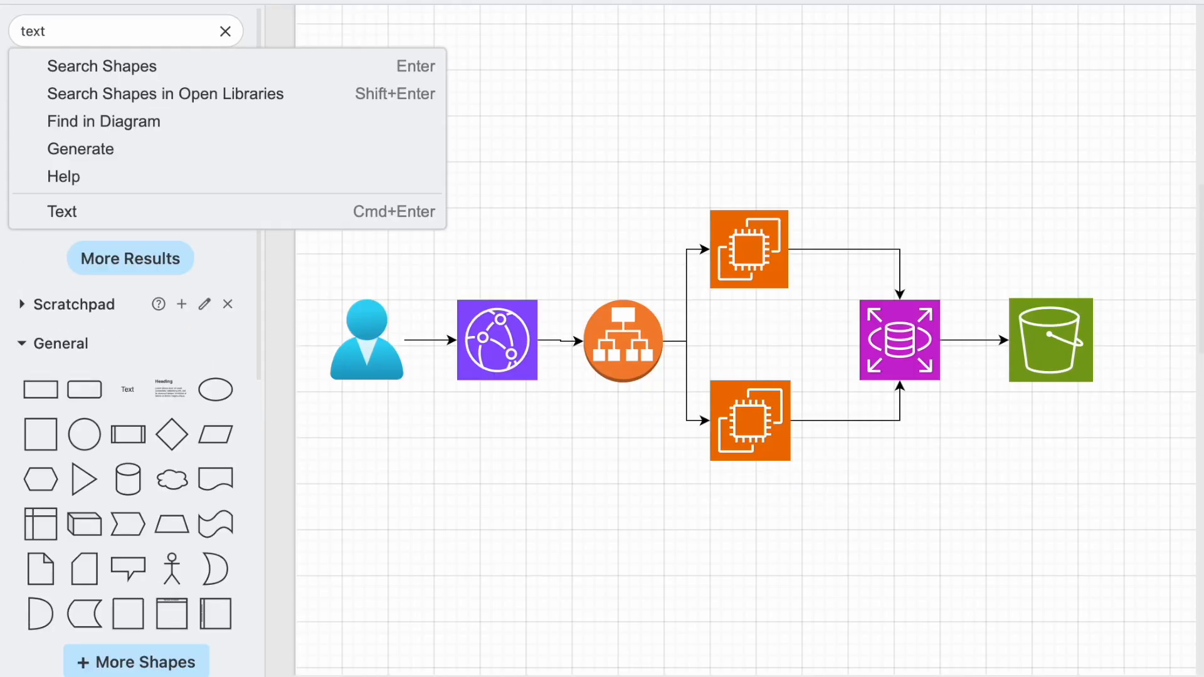
key(Return)
click(28, 72)
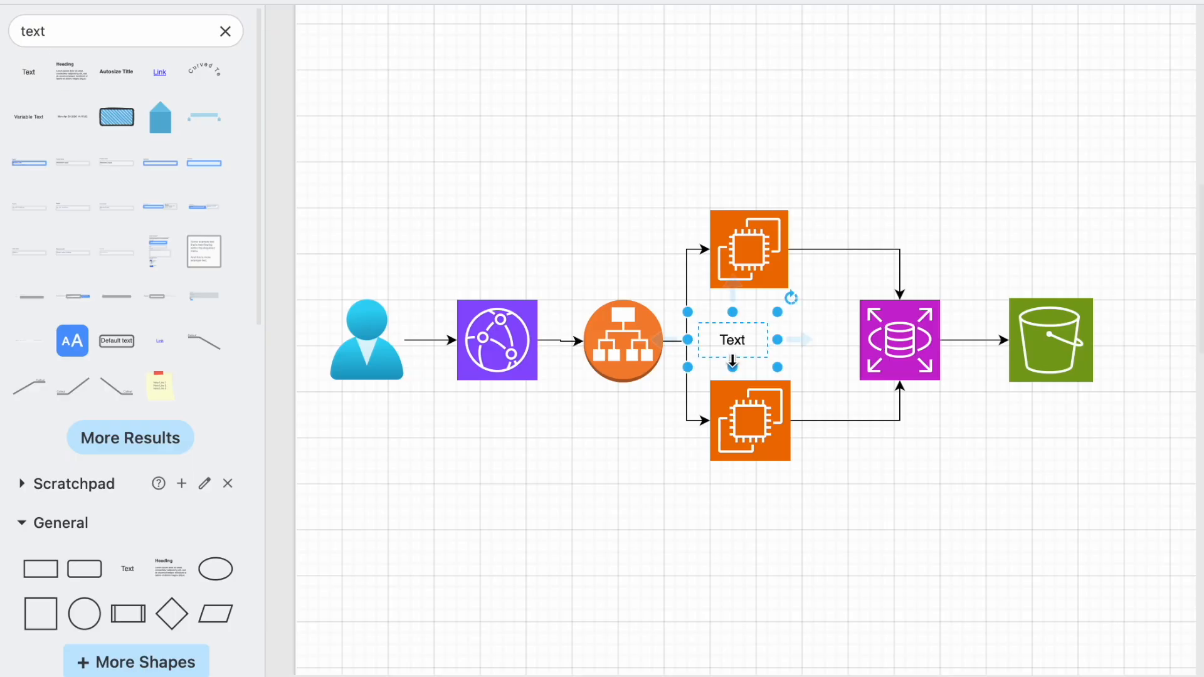
drag(731, 344, 925, 89)
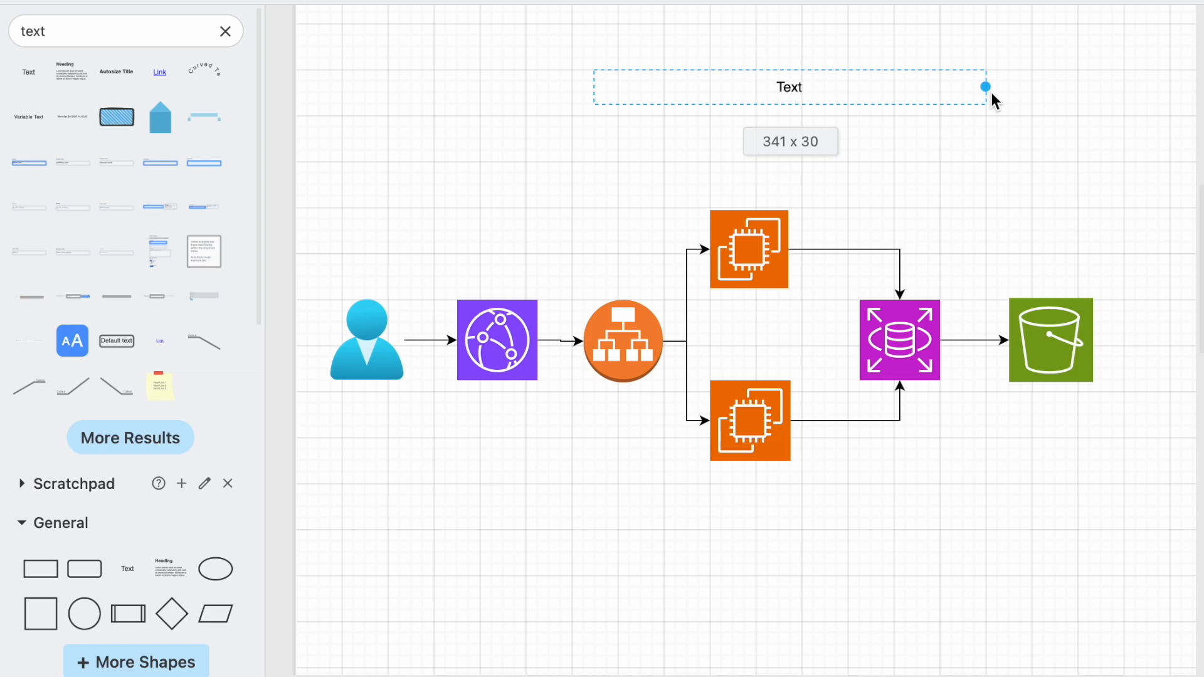
drag(992, 95, 991, 94)
- Set the text box to read "Web Application Architecture On AWS" and nudge it slightly above the diagram
double_click(805, 88)
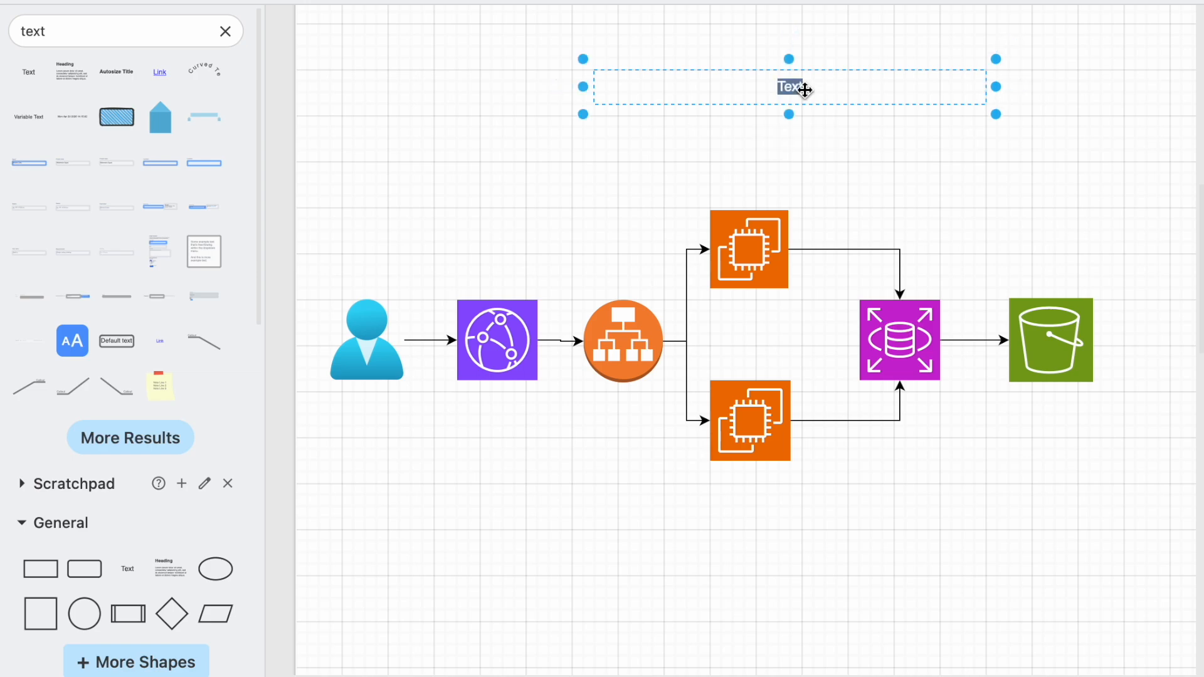
text(Web App)
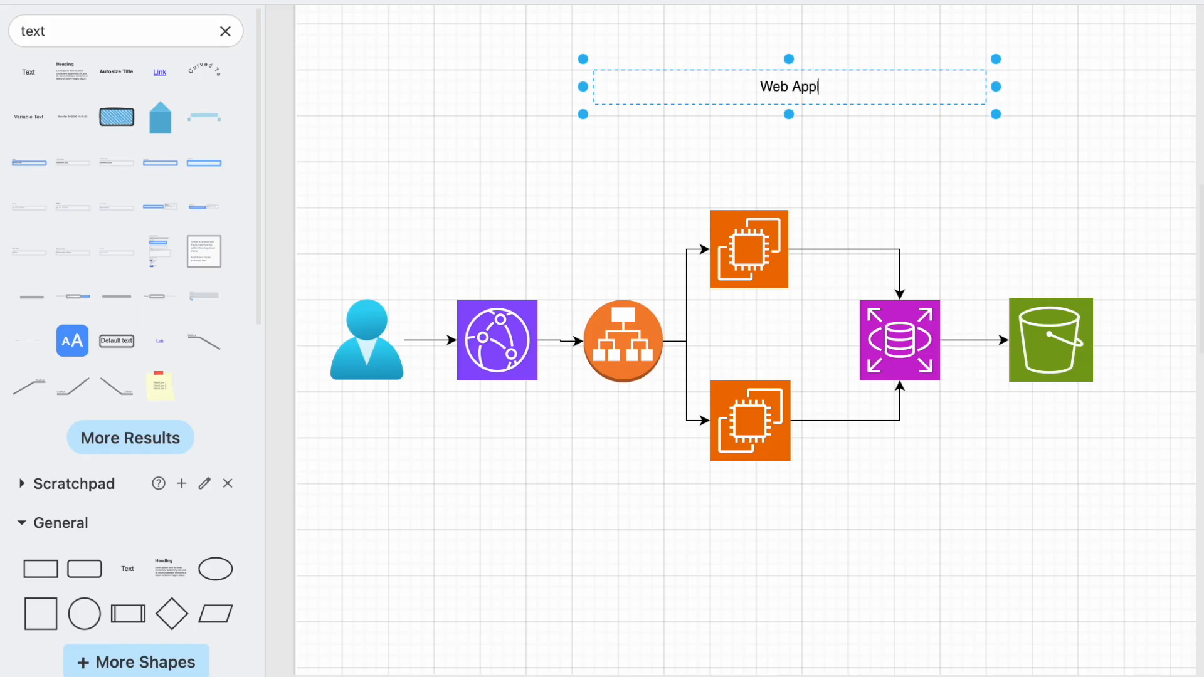
text(lication A)
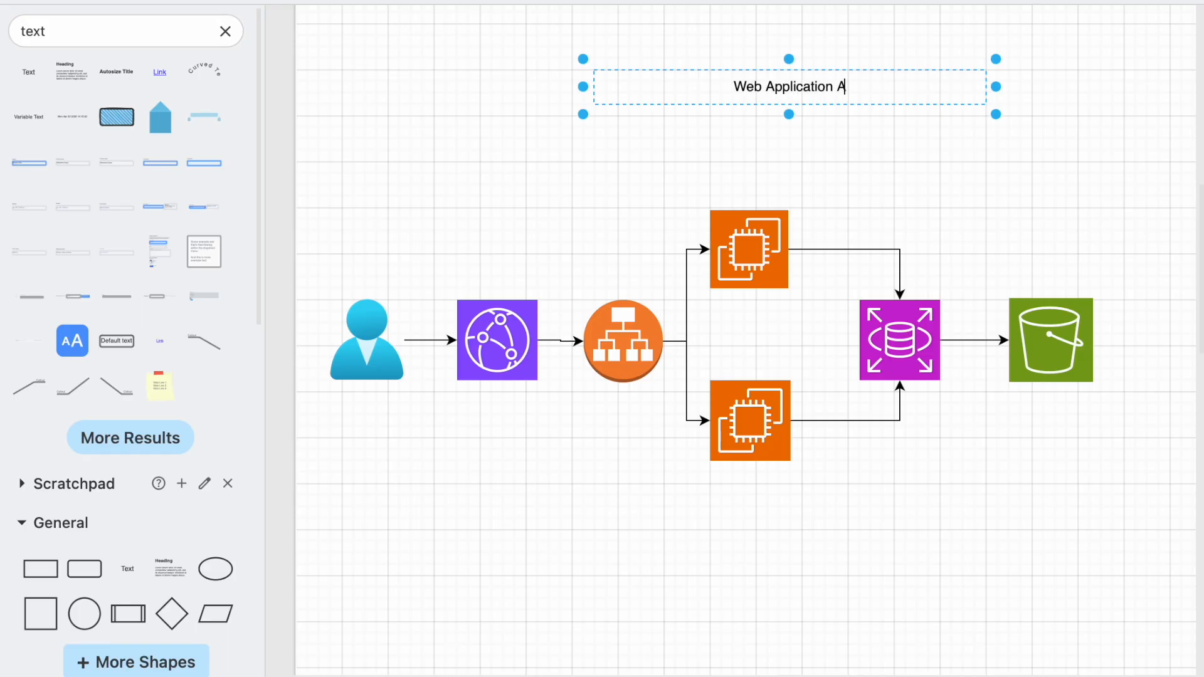
text(rchit)
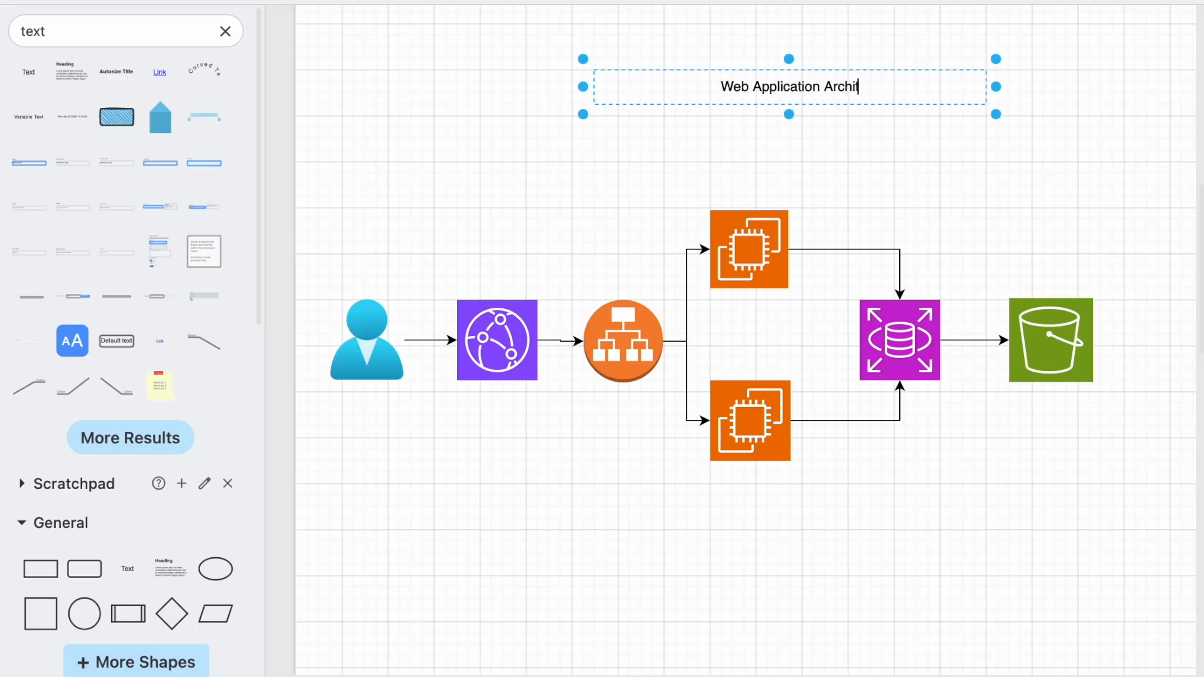
text(ecture )
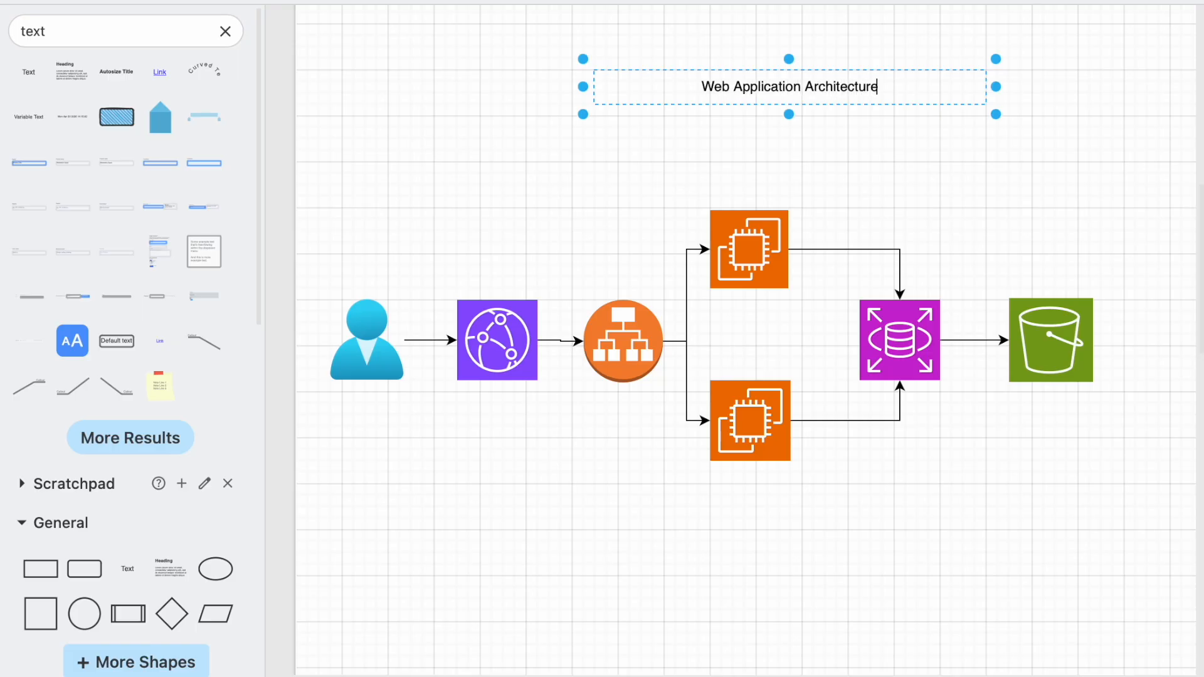
text(On AWS)
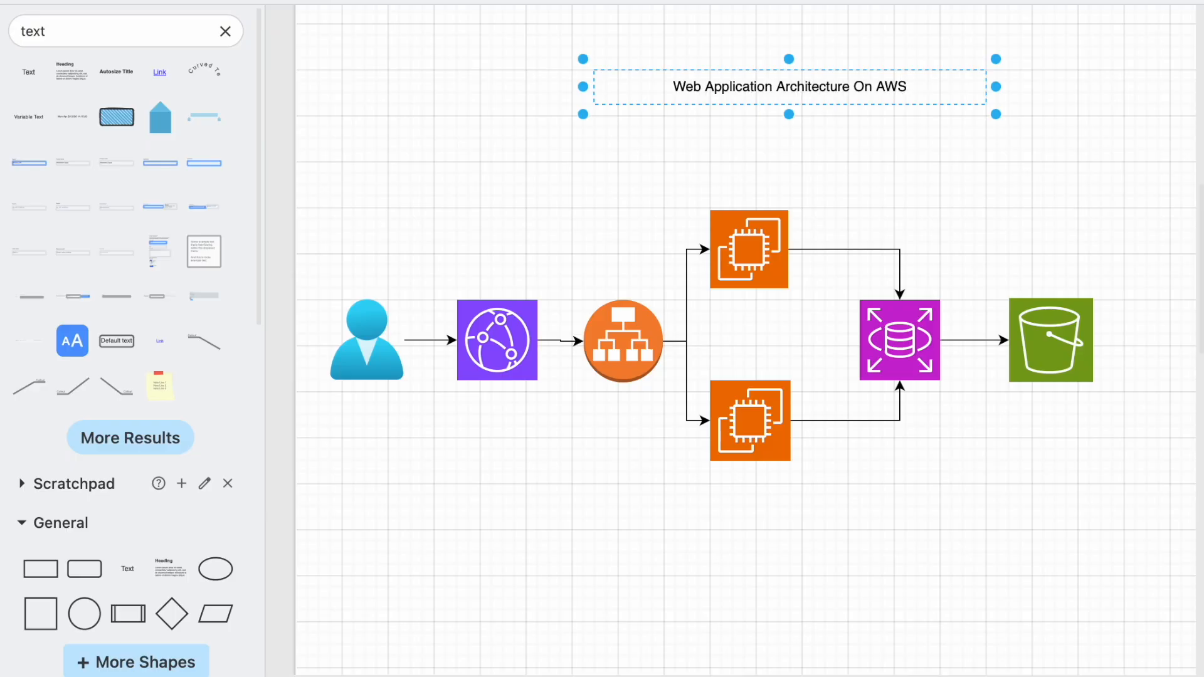
click(906, 163)
drag(860, 86, 846, 94)
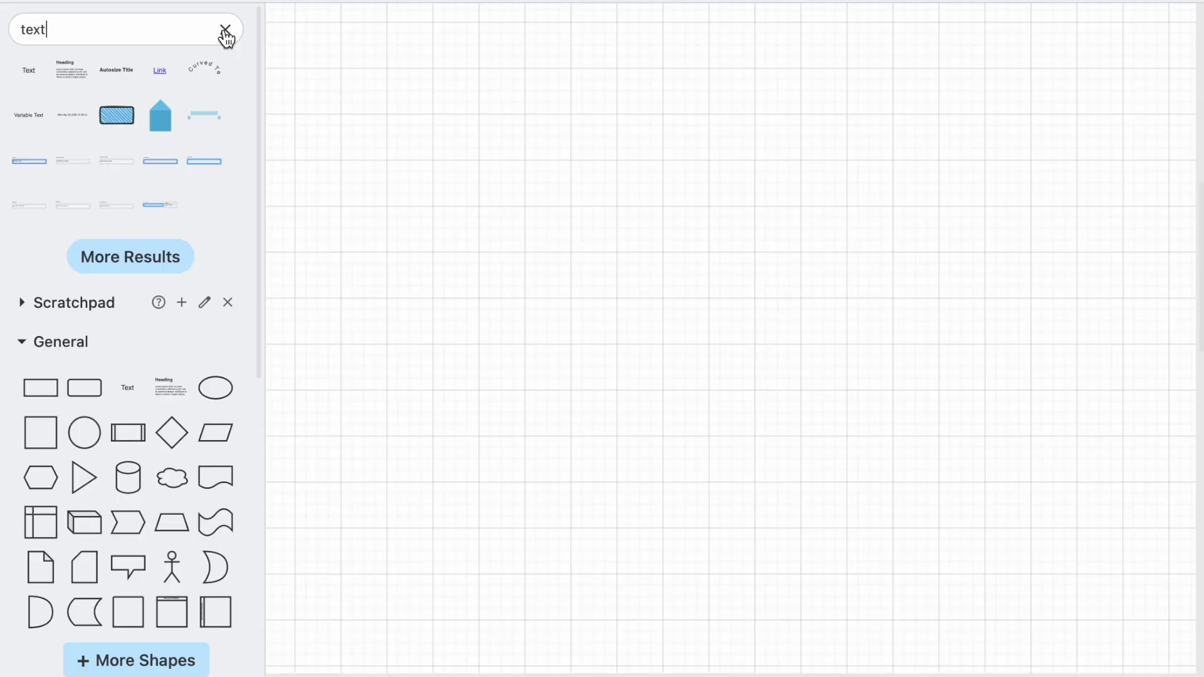
- Add an Entity Relation entity with an attribute list to the upper-left area of the empty canvas and title it "Users"
click(224, 30)
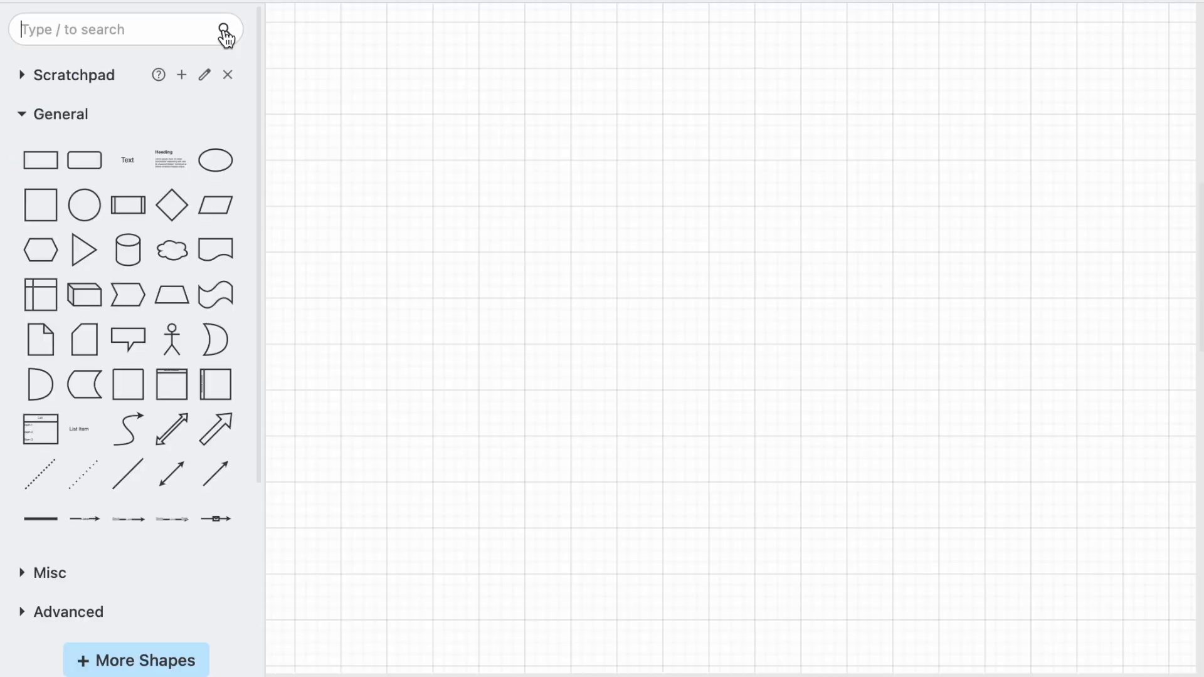
click(22, 118)
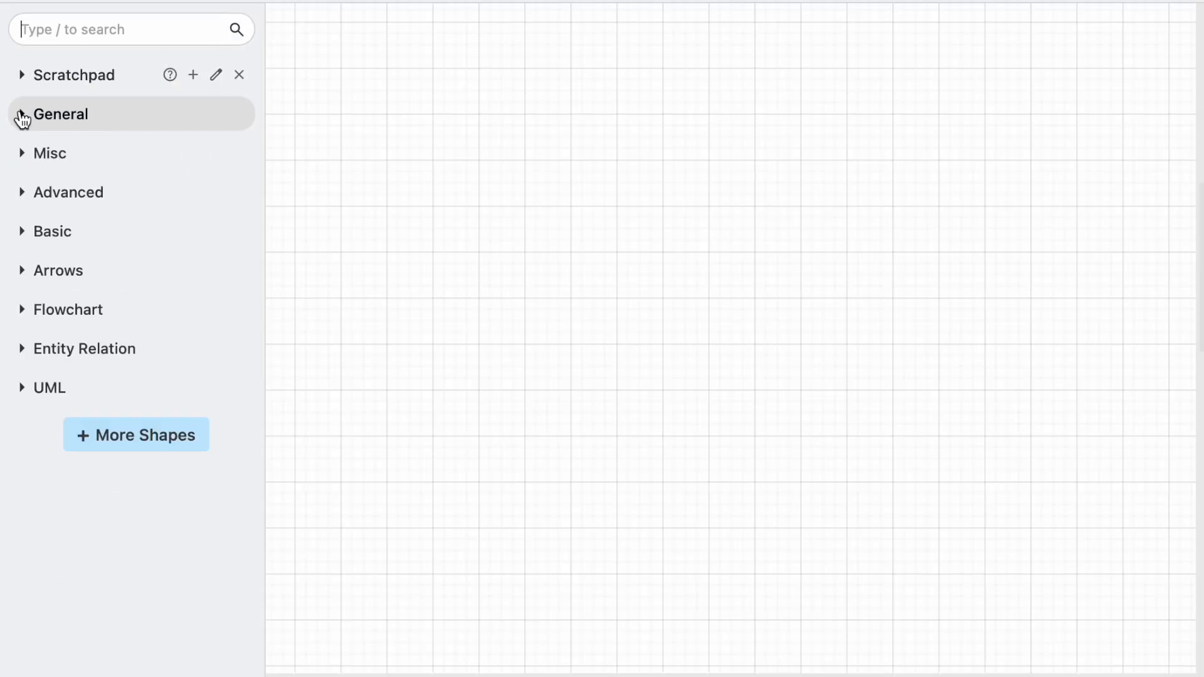
click(20, 352)
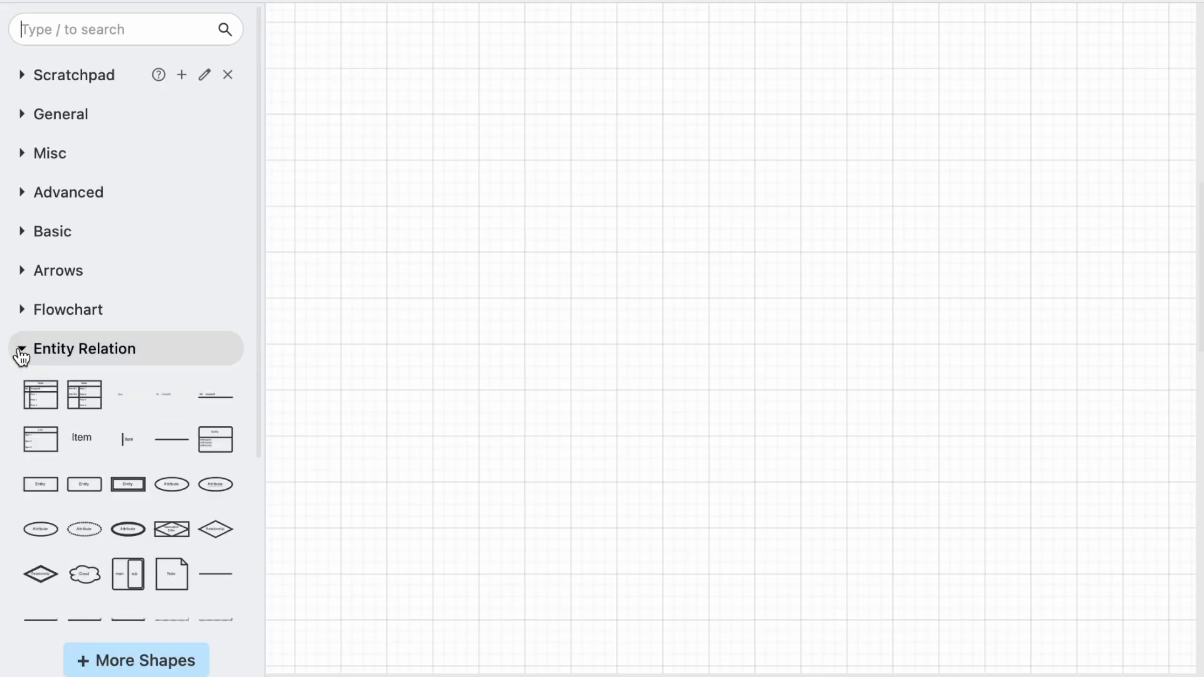
click(215, 439)
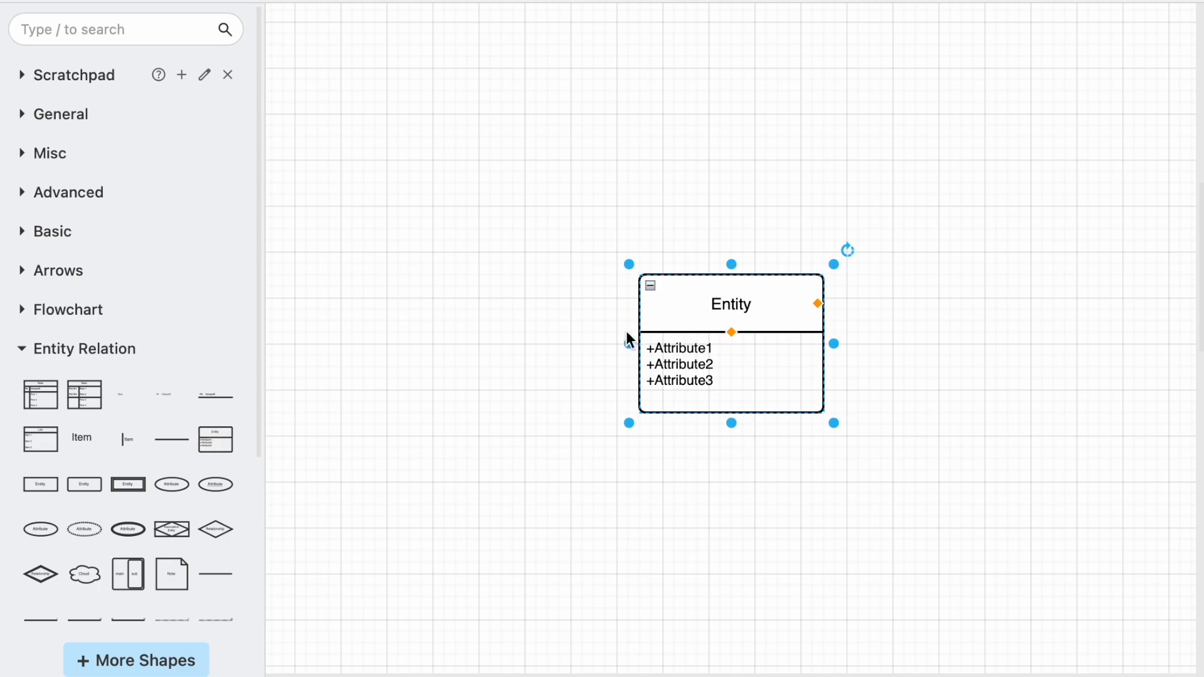
drag(766, 314, 551, 167)
double_click(518, 151)
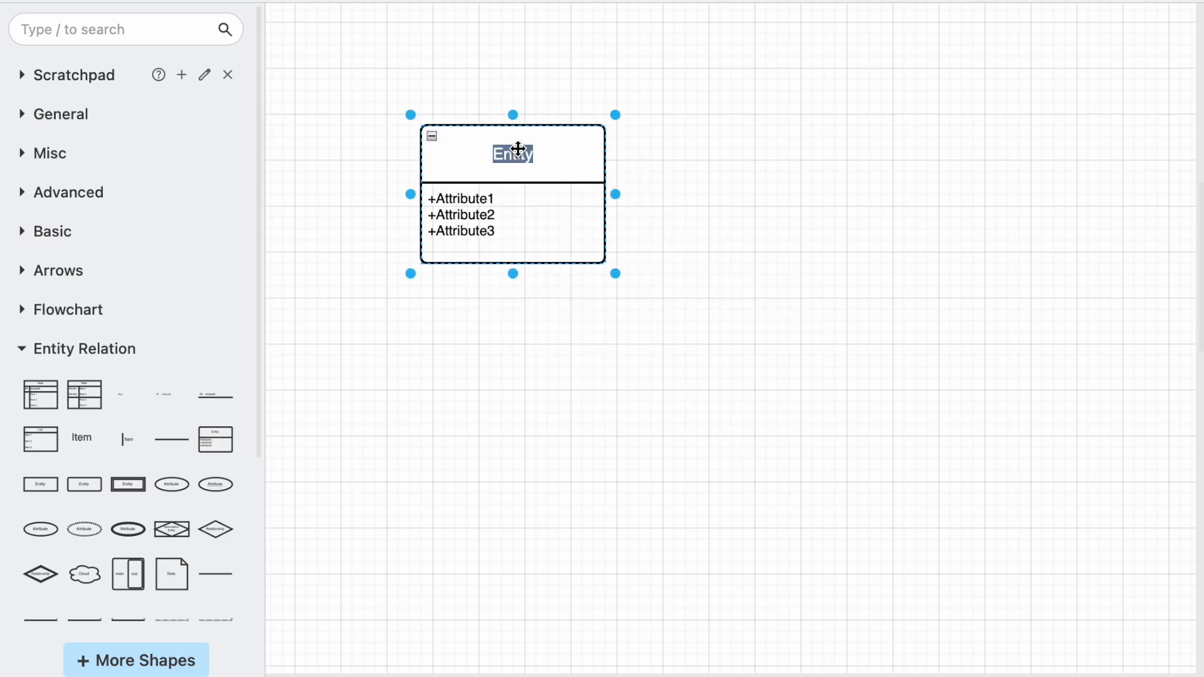
text(Users)
- Replace the first attribute of the Users entity with "user_id (PK)", keeping the leading plus sign
click(470, 194)
drag(471, 194, 470, 199)
double_click(470, 200)
click(488, 198)
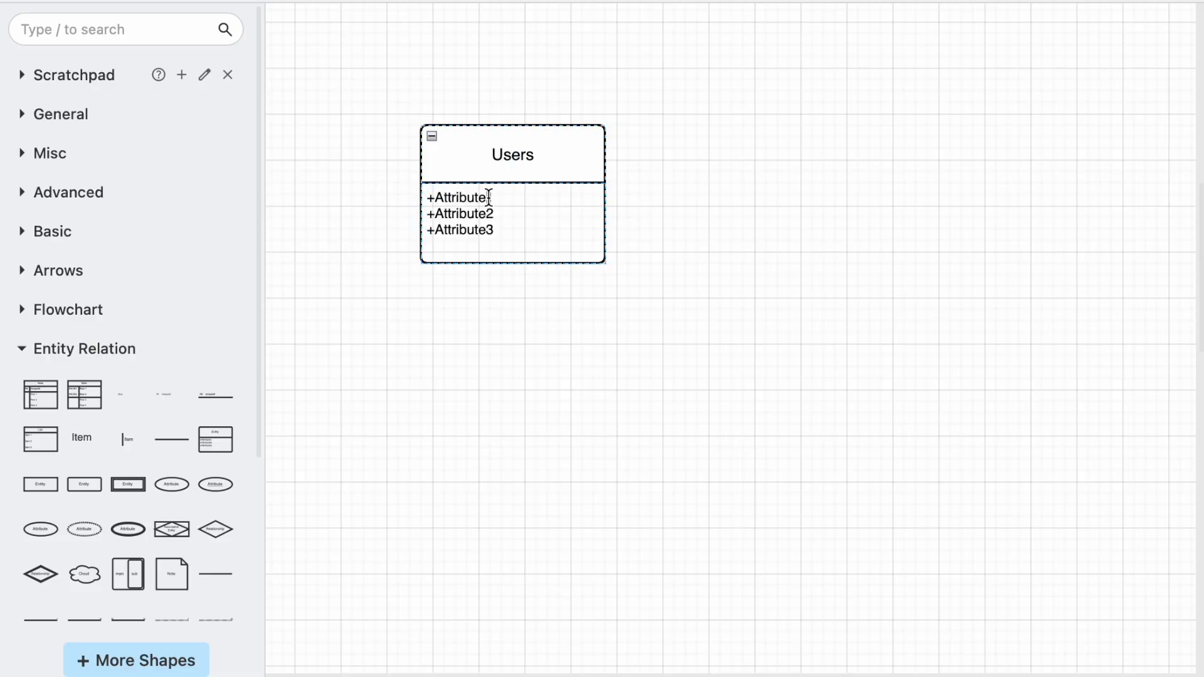
key(BackSpace)
key(BackSpace)
key(BackSpace)
key(BackSpace)
key(BackSpace)
key(BackSpace)
key(BackSpace)
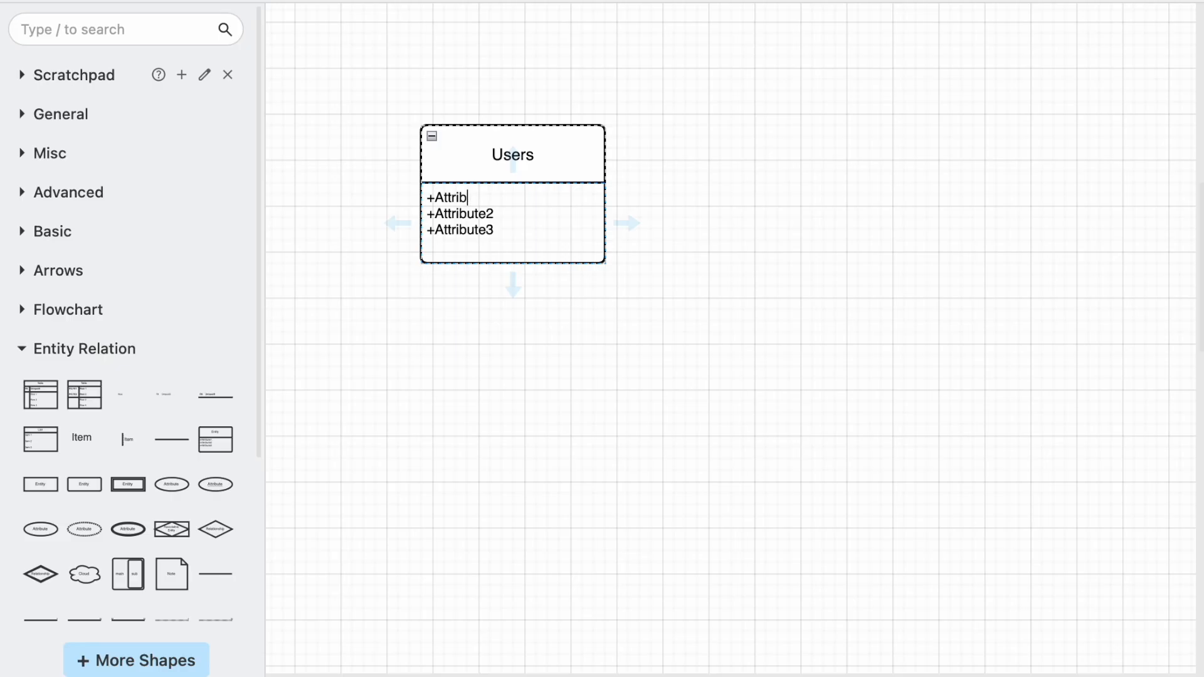
key(BackSpace)
text(user_id (PK))
- Replace the second attribute of the Users entity with "name"
key(BackSpace)
key(BackSpace)
key(BackSpace)
key(BackSpace)
key(BackSpace)
key(BackSpace)
key(BackSpace)
key(BackSpace)
key(BackSpace)
key(BackSpace)
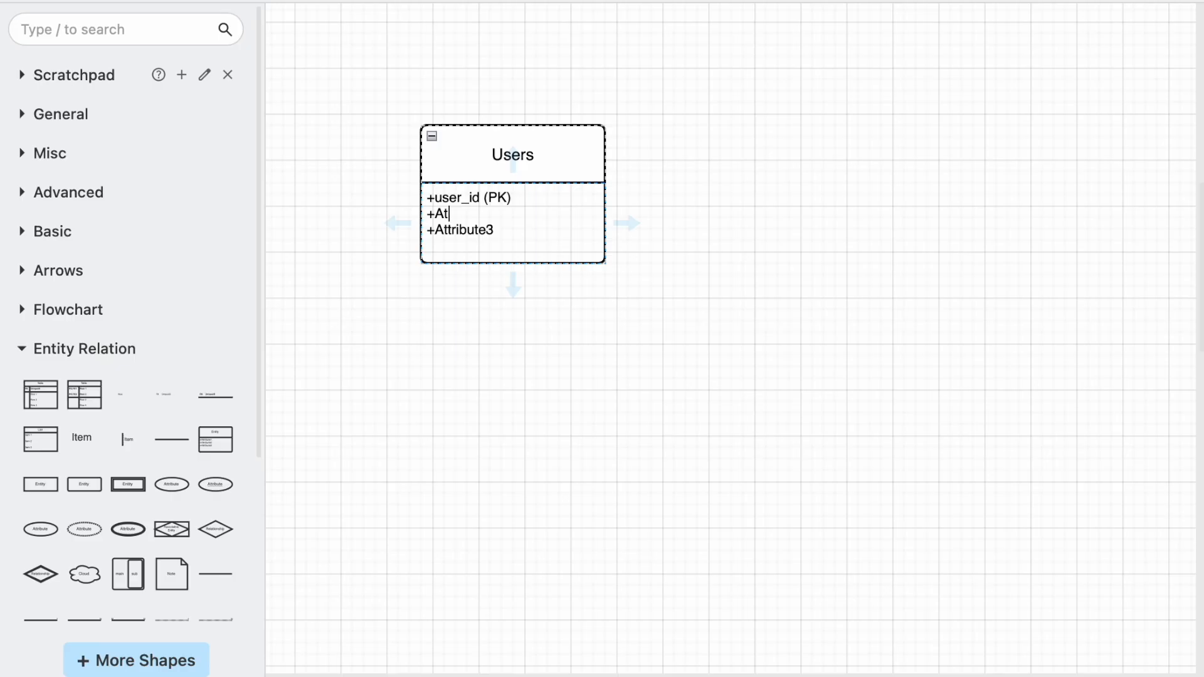
text(name)
- Replace the third attribute of the Users entity with "email" and finish editing the list
key(BackSpace)
key(BackSpace)
key(BackSpace)
key(BackSpace)
key(BackSpace)
key(BackSpace)
key(BackSpace)
text(email)
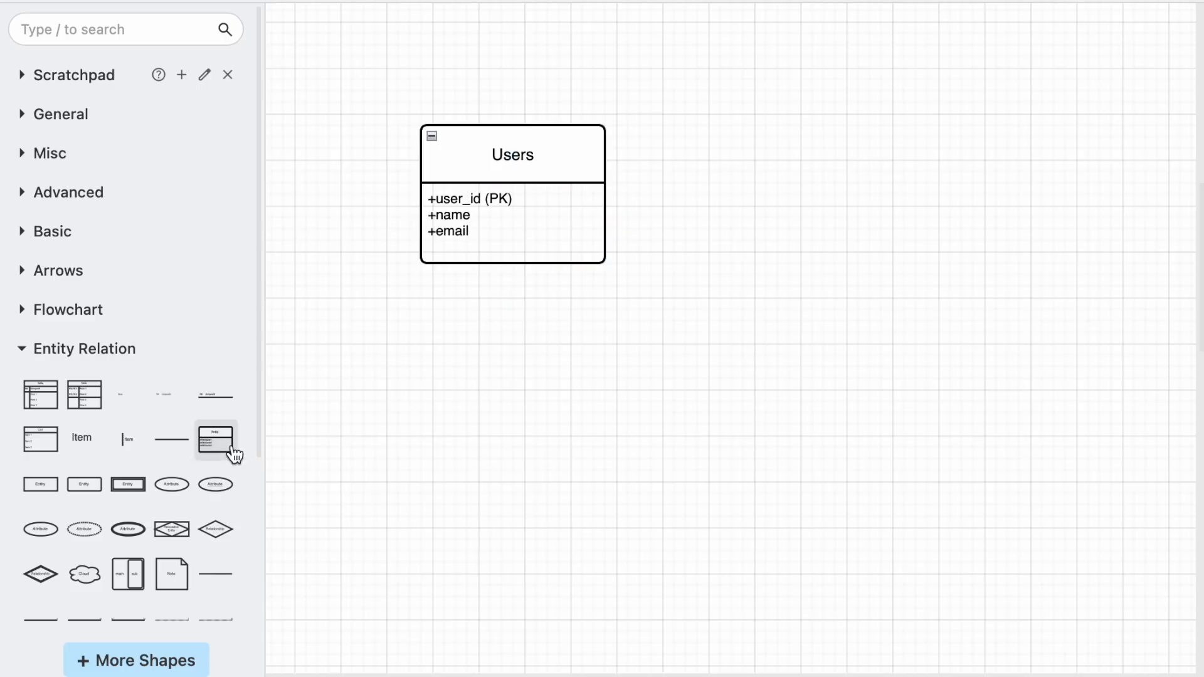
- Add a second entity with an attribute list to the right of Users at the same height and title it "Products"
drag(235, 454, 883, 158)
double_click(847, 145)
text(Products)
- Replace the first attribute of the Products entity with "product_id (PK)", keeping the leading plus sign
click(811, 202)
double_click(838, 196)
key(BackSpace)
key(BackSpace)
key(BackSpace)
key(BackSpace)
key(BackSpace)
key(BackSpace)
key(BackSpace)
key(BackSpace)
key(BackSpace)
key(BackSpace)
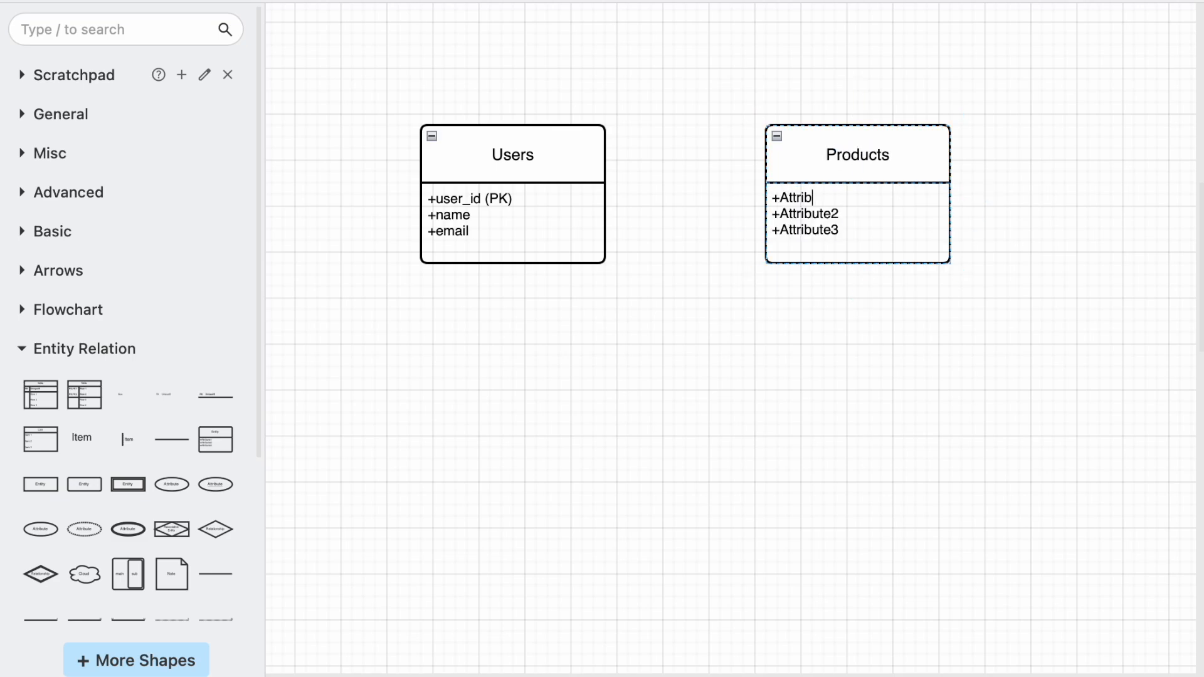
text(product_id (PK)
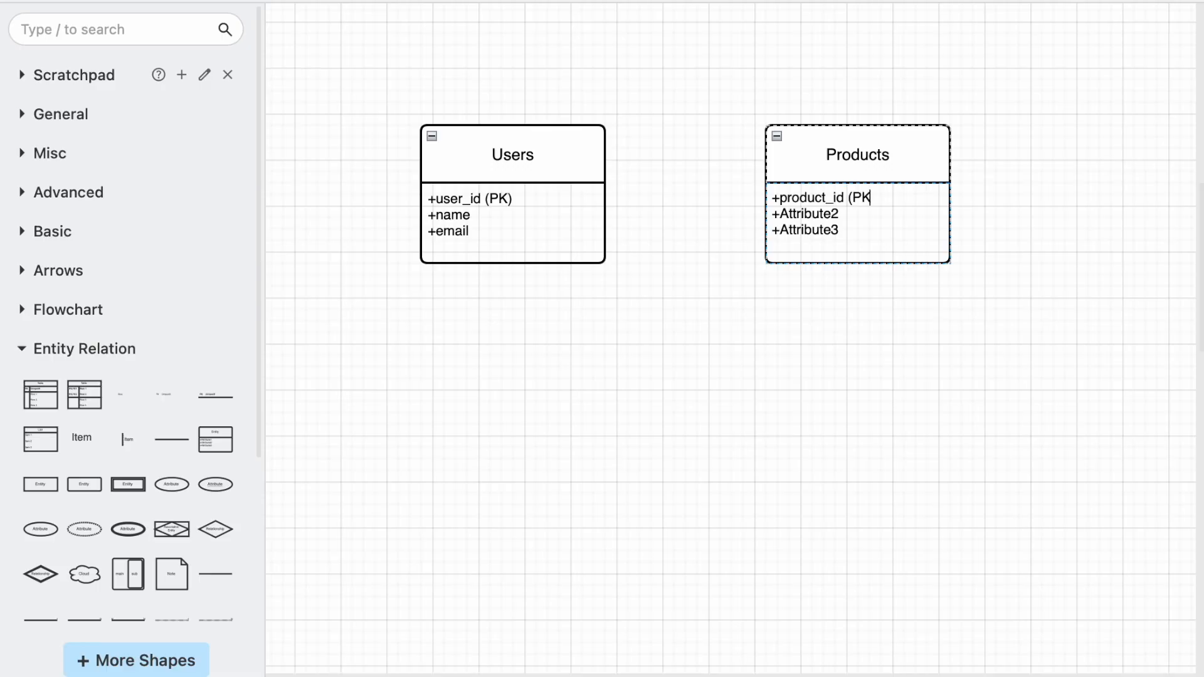
text())
- Replace the second attribute of the Products entity with "name"
key(Down)
key(BackSpace)
key(BackSpace)
key(BackSpace)
key(BackSpace)
key(BackSpace)
key(BackSpace)
key(BackSpace)
key(BackSpace)
key(BackSpace)
key(BackSpace)
text(name)
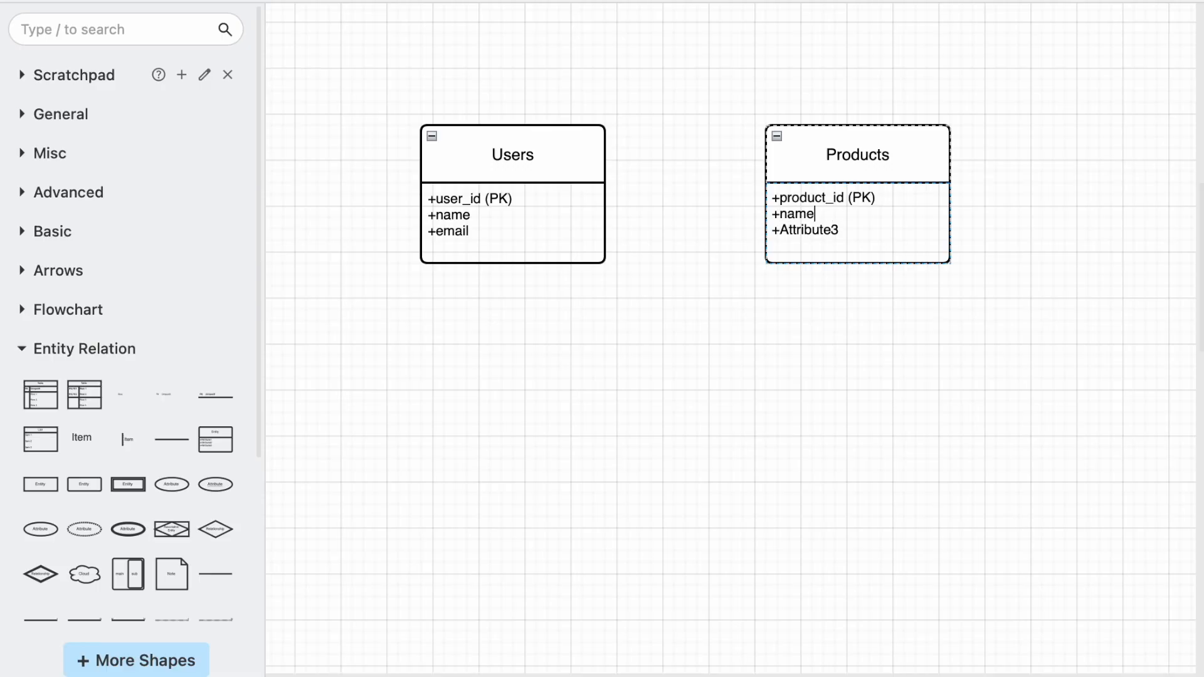